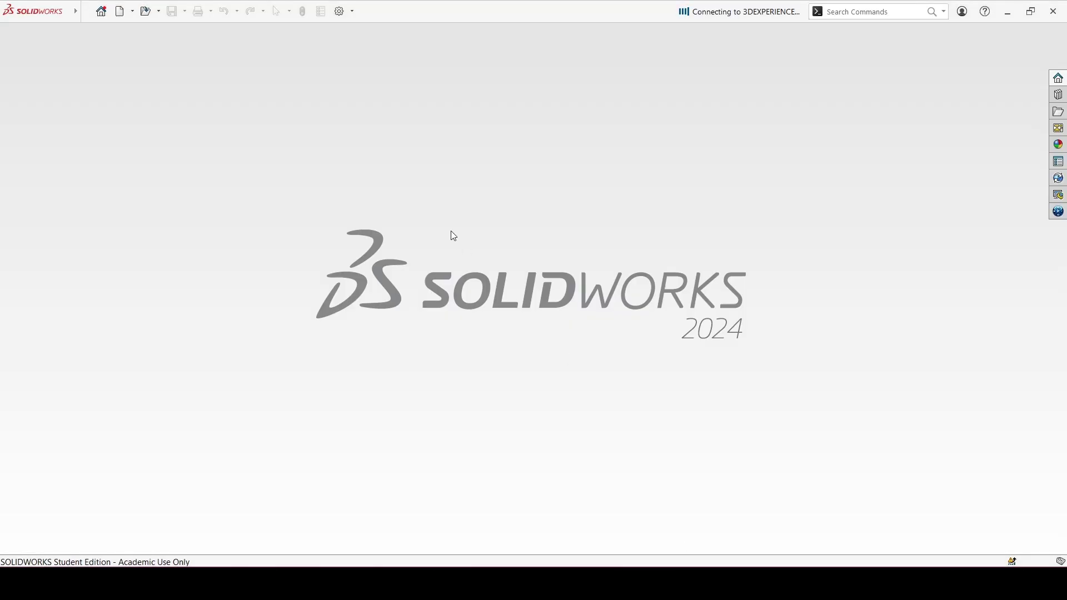
Step: Create a new part document and start a sketch on the Top Plane
{"action": "key", "text": "ctrl+n"}
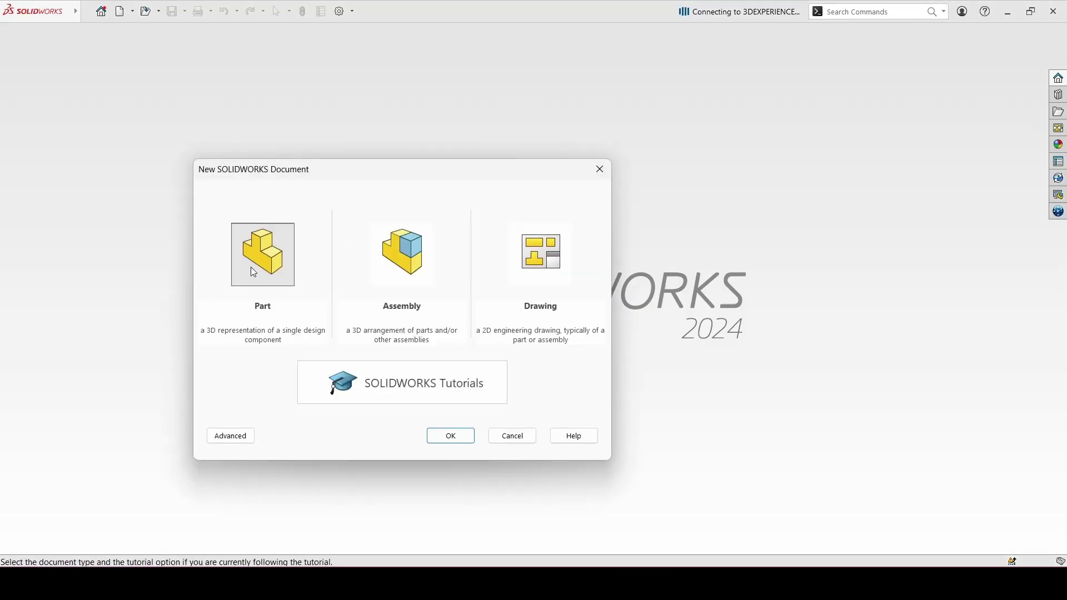
{"action": "double_click", "coordinate": [269, 258]}
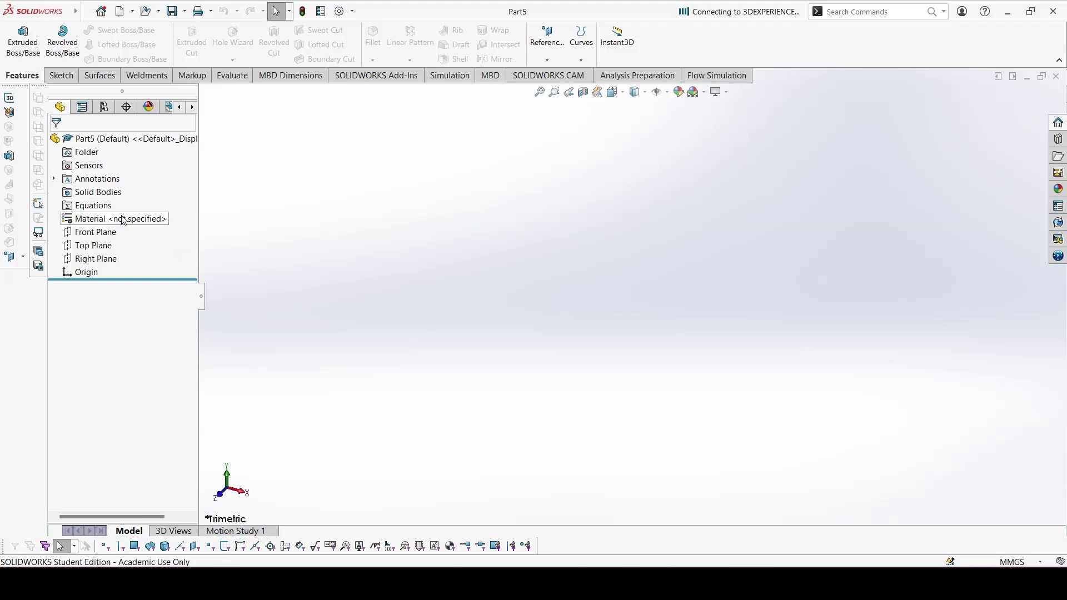
{"action": "left_click", "coordinate": [99, 245]}
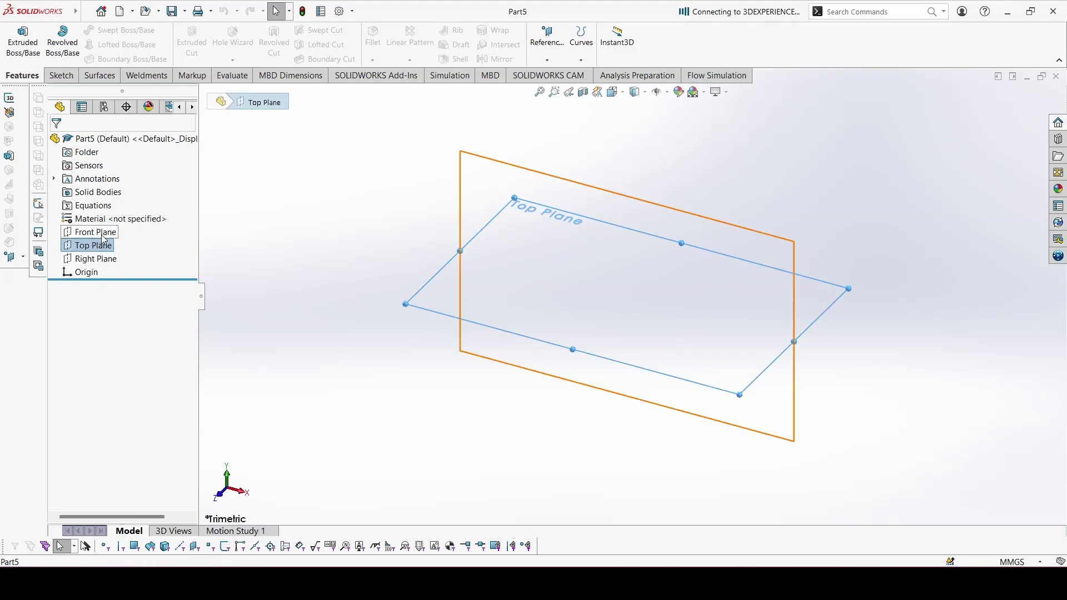
{"action": "left_click", "coordinate": [22, 39]}
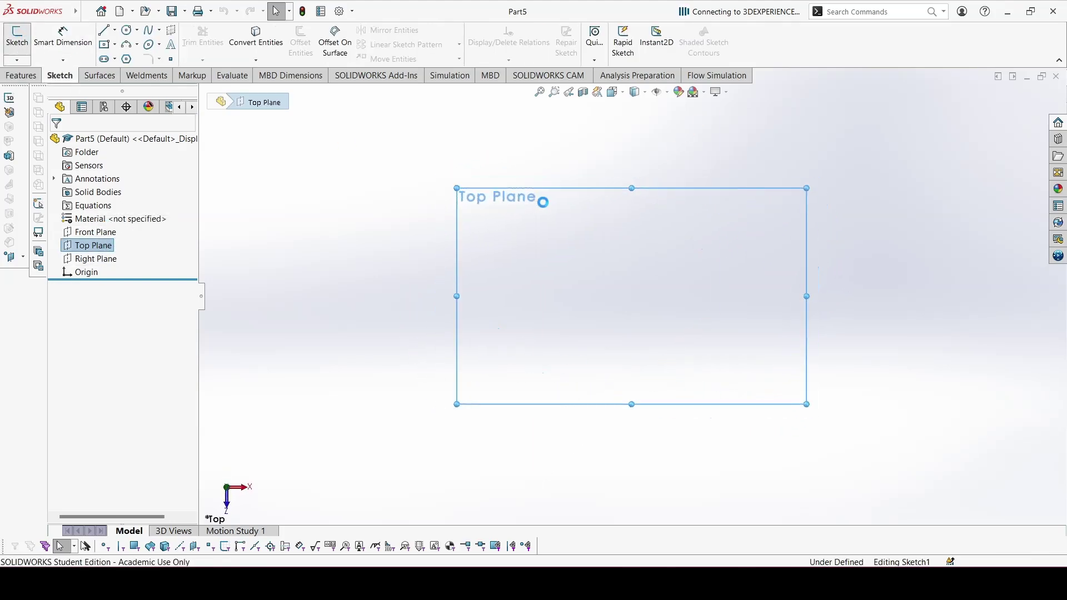
Step: Draw a horizontal centerline about 74 mm long from the origin in the negative X direction
{"action": "left_click", "coordinate": [115, 31]}
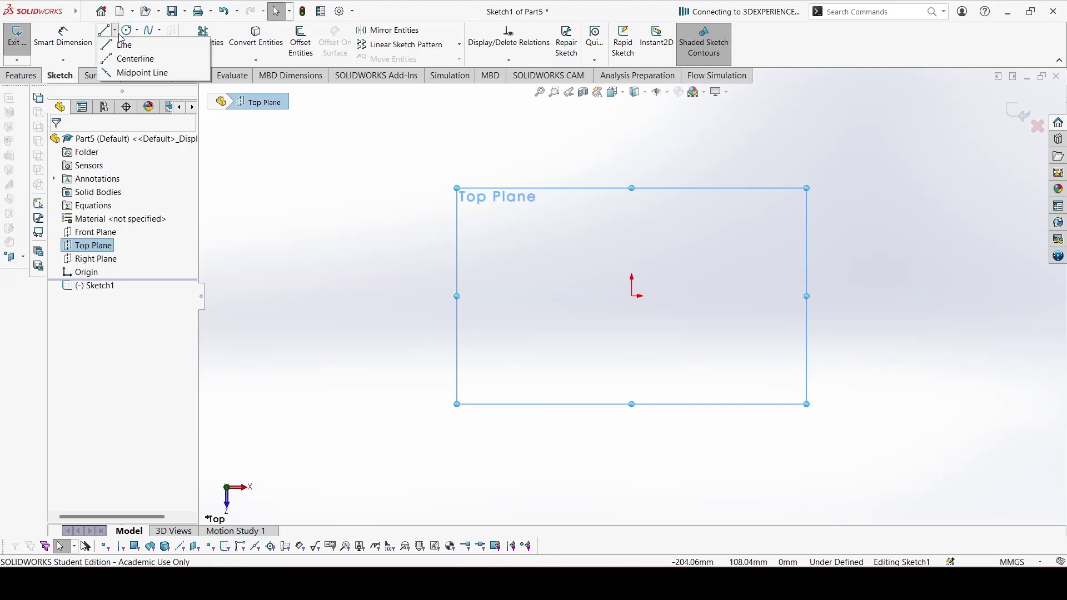
{"action": "left_click", "coordinate": [130, 57]}
{"action": "left_click", "coordinate": [631, 296]}
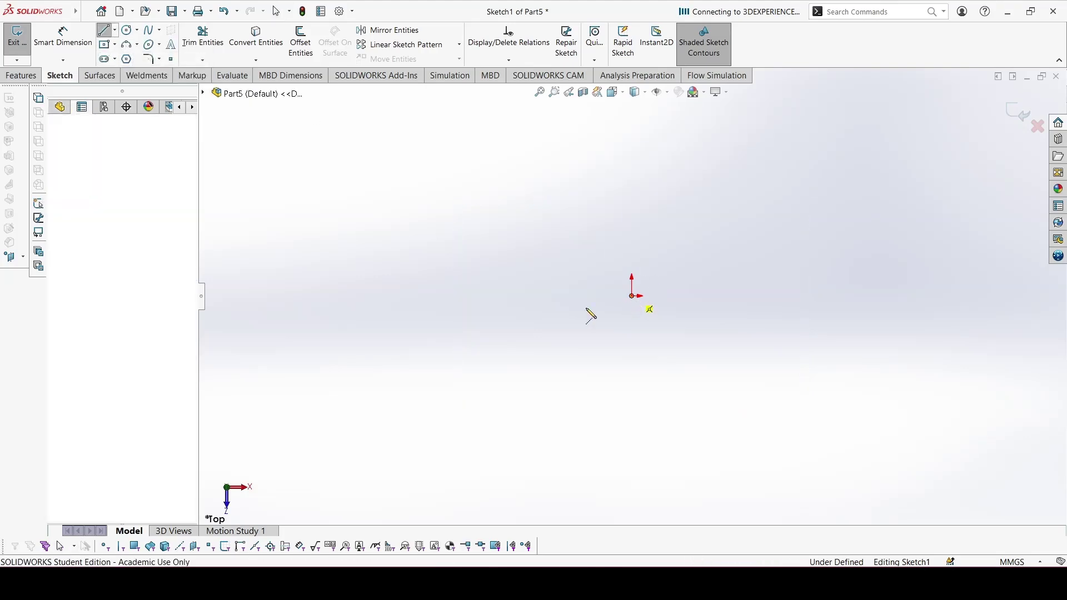
{"action": "left_click", "coordinate": [487, 296]}
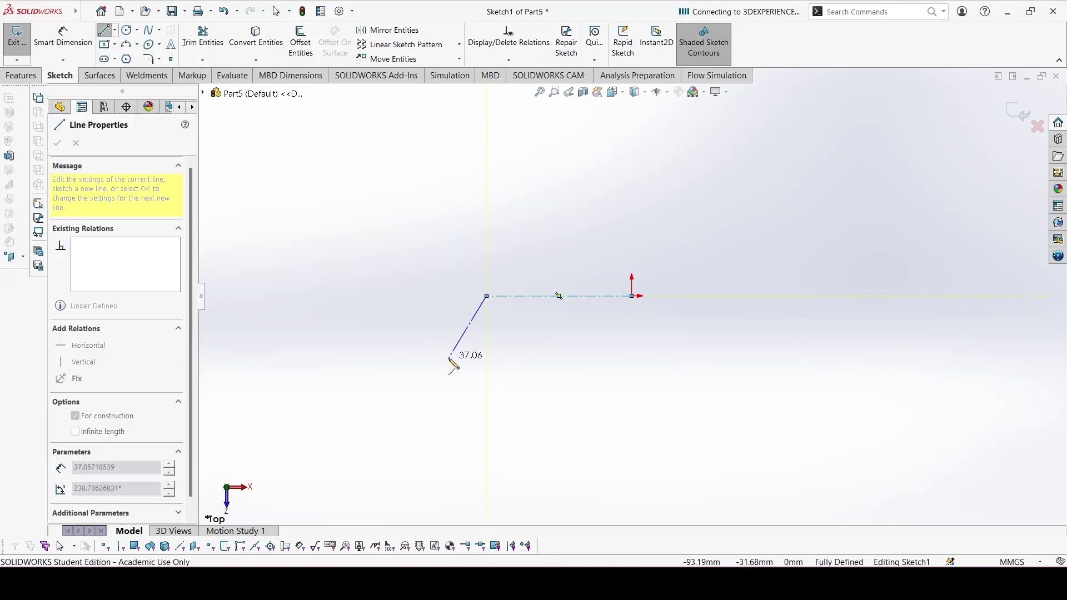
Step: Draw two concentric circles, about 18 mm and 9 mm in radius, centered on the free end of the centerline
{"action": "right_click_drag", "start_coordinate": [631, 346], "coordinate": [515, 329]}
{"action": "left_click", "coordinate": [486, 296]}
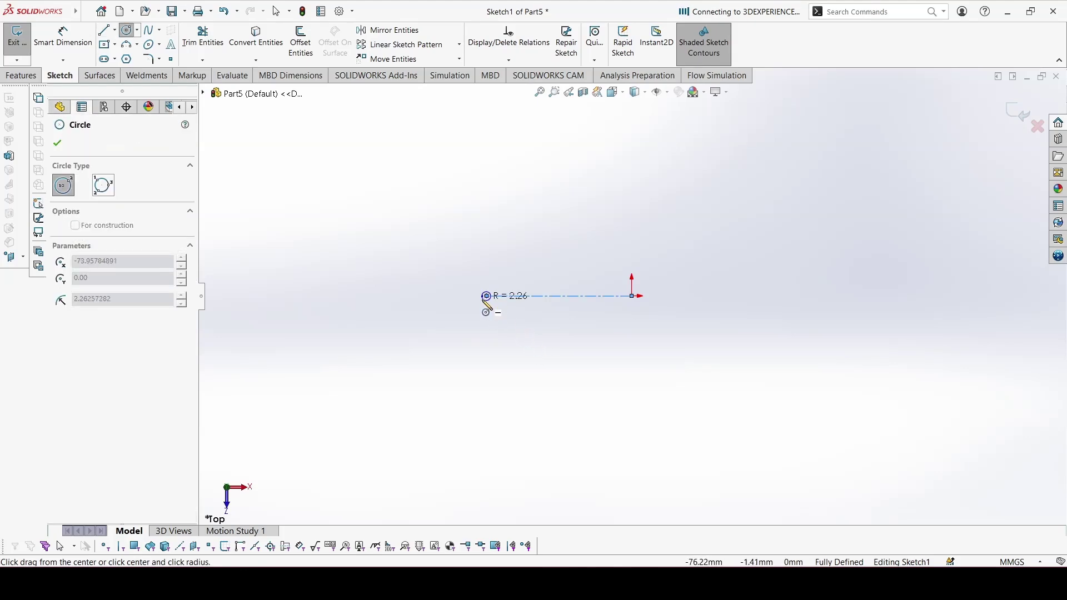
{"action": "left_click", "coordinate": [451, 296]}
{"action": "left_click", "coordinate": [487, 296]}
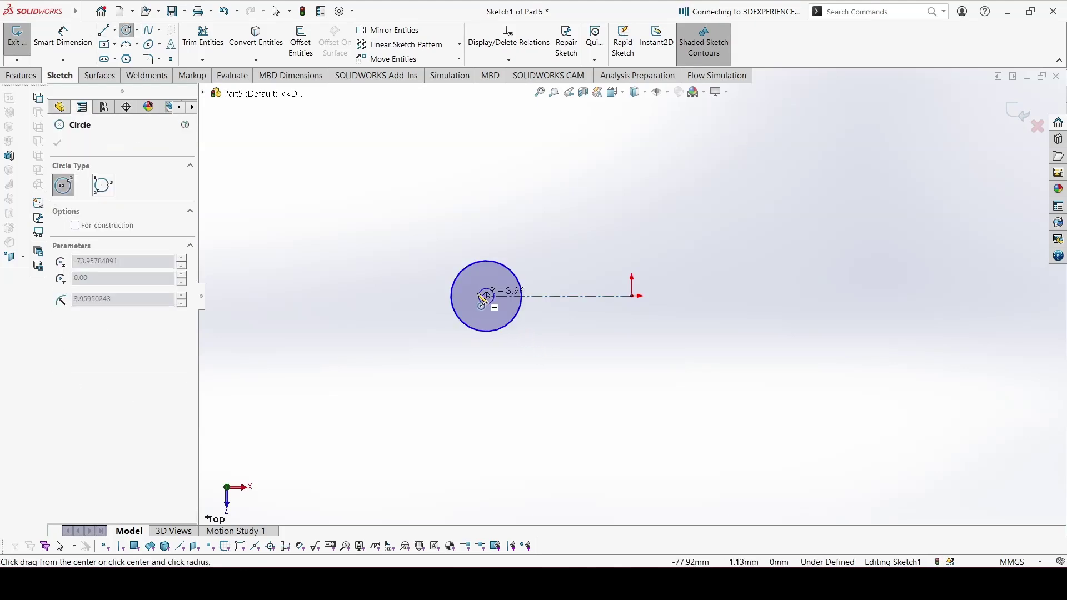
{"action": "left_click", "coordinate": [502, 305]}
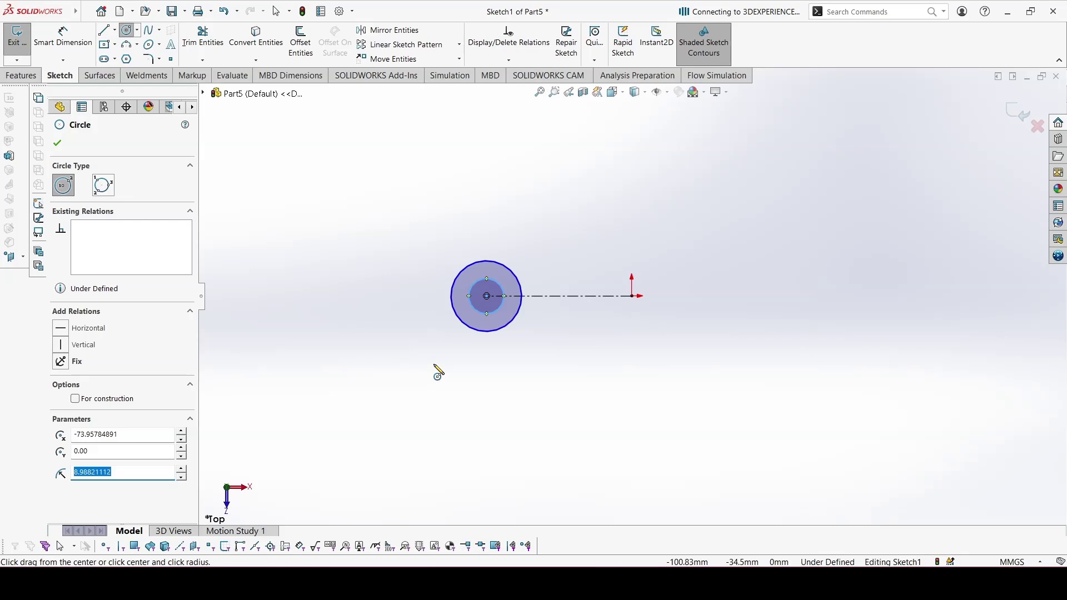
Step: Dimension the outer circle to a 16 mm diameter and the inner circle to 7.5 mm
{"action": "right_click_drag", "start_coordinate": [436, 369], "coordinate": [429, 207]}
{"action": "left_click", "coordinate": [453, 296]}
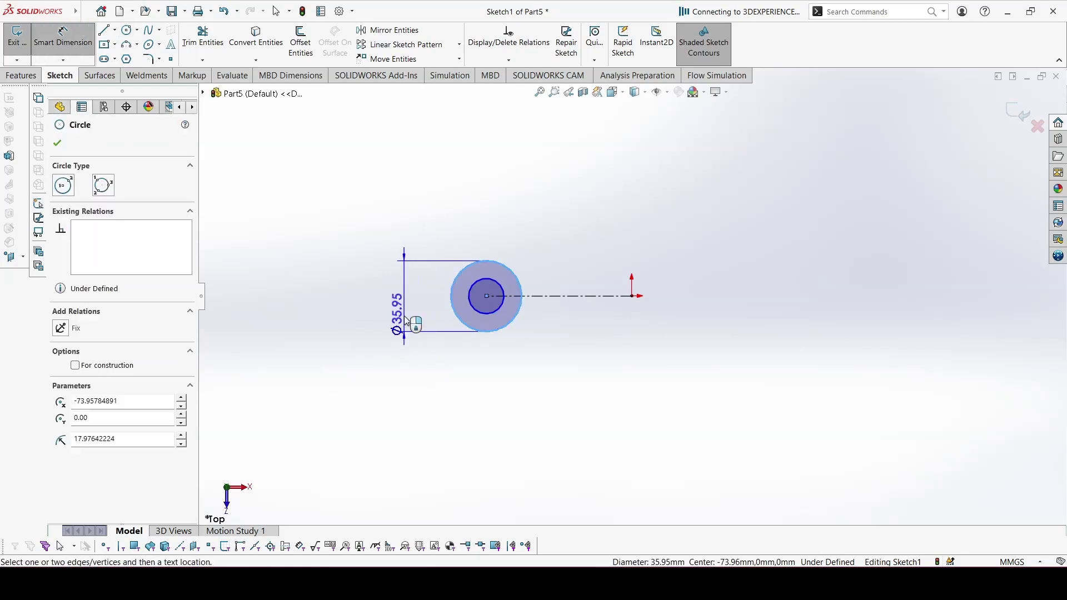
{"action": "left_click", "coordinate": [396, 309]}
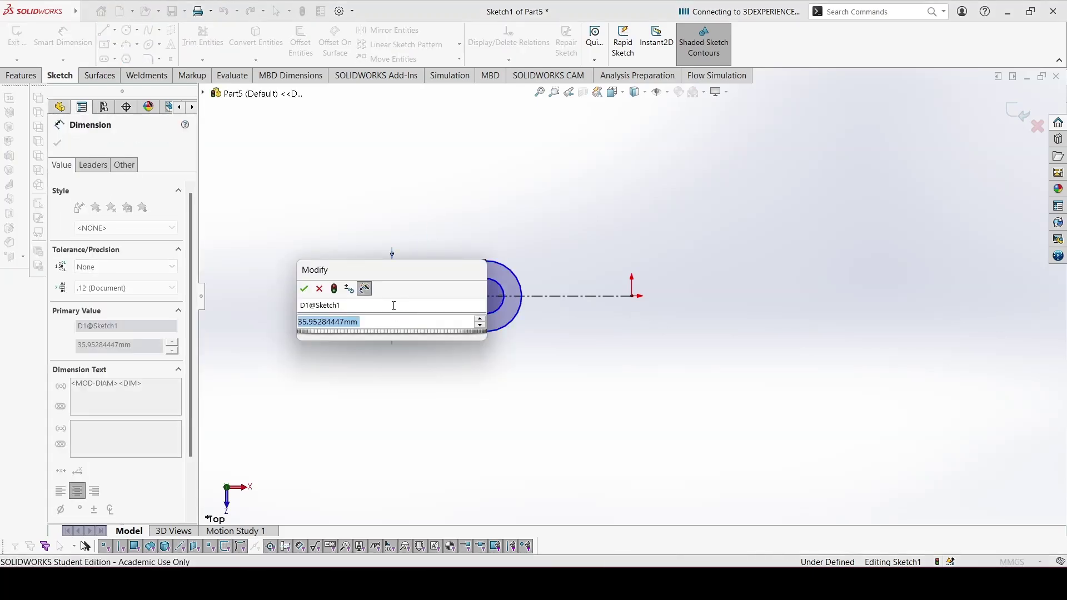
{"action": "type", "text": "16"}
{"action": "key", "text": "Return"}
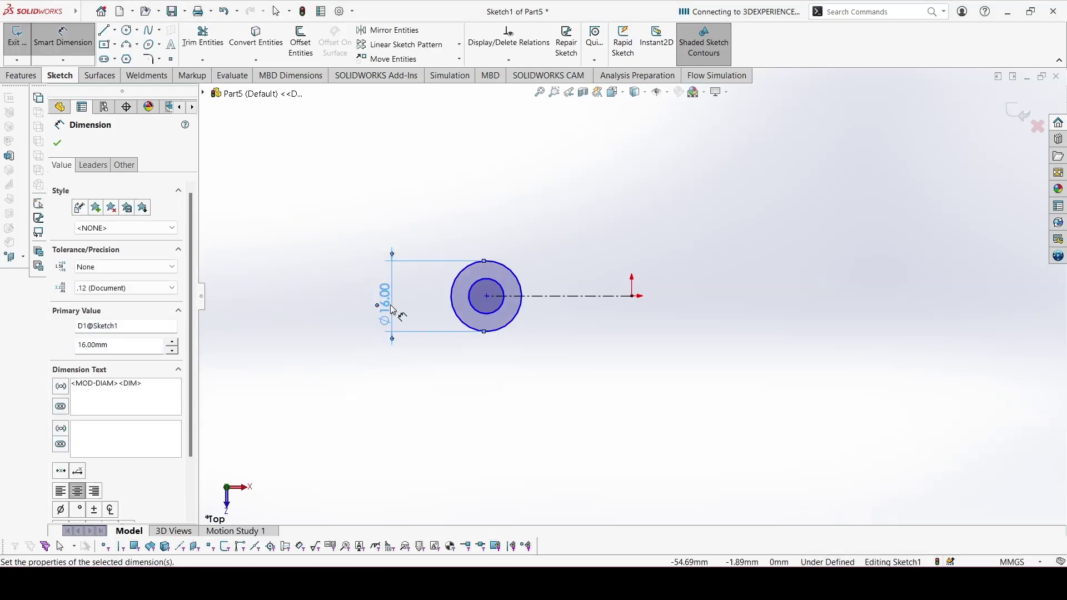
{"action": "left_click", "coordinate": [469, 298]}
{"action": "left_click", "coordinate": [427, 304]}
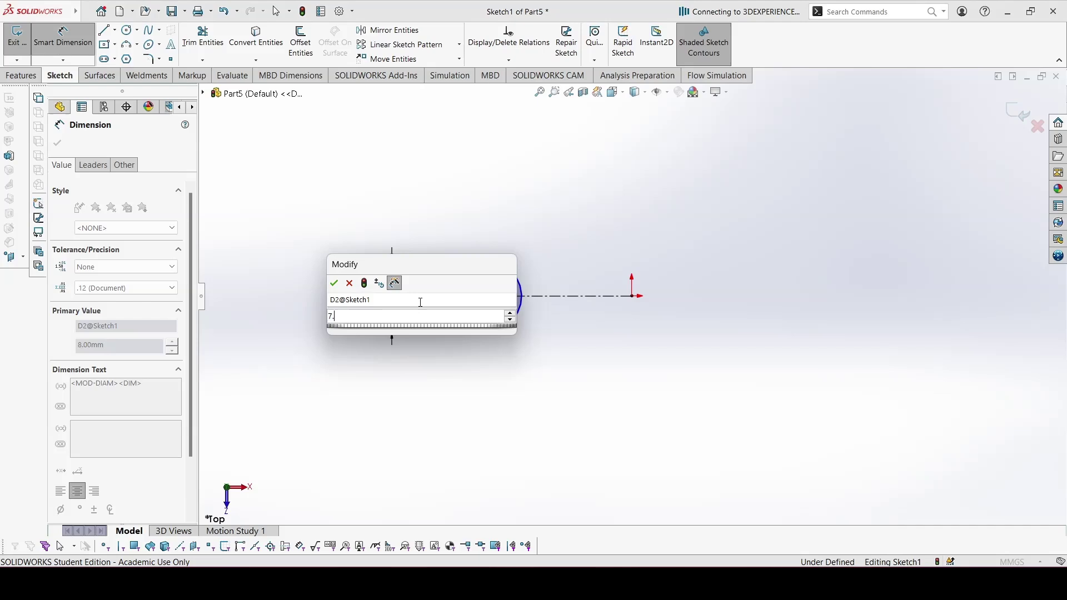
{"action": "type", "text": "7.5"}
{"action": "key", "text": "Return"}
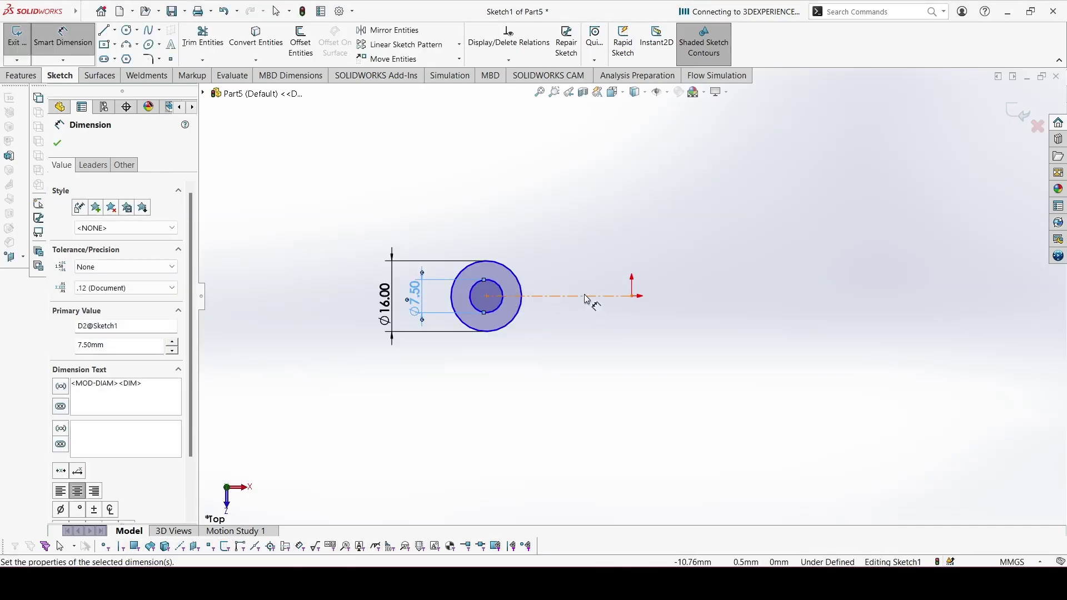
Step: Dimension the horizontal centerline's length as 164/2, giving 82 mm from the origin to the circles' center
{"action": "left_click", "coordinate": [587, 300]}
{"action": "left_click", "coordinate": [566, 420]}
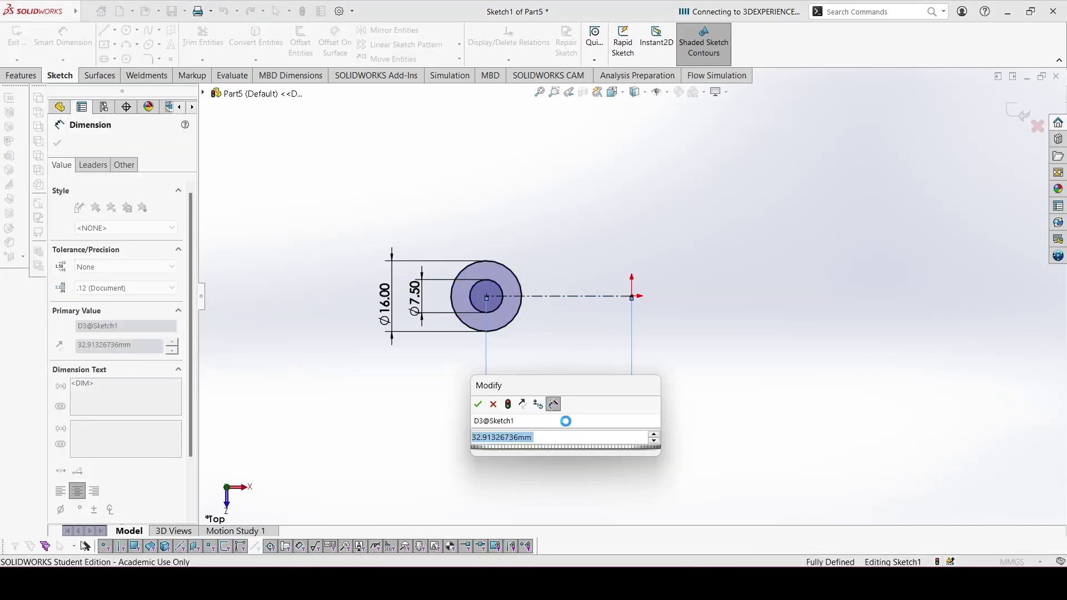
{"action": "type", "text": "16"}
{"action": "key", "text": "BackSpace"}
{"action": "key", "text": "BackSpace"}
{"action": "type", "text": "82"}
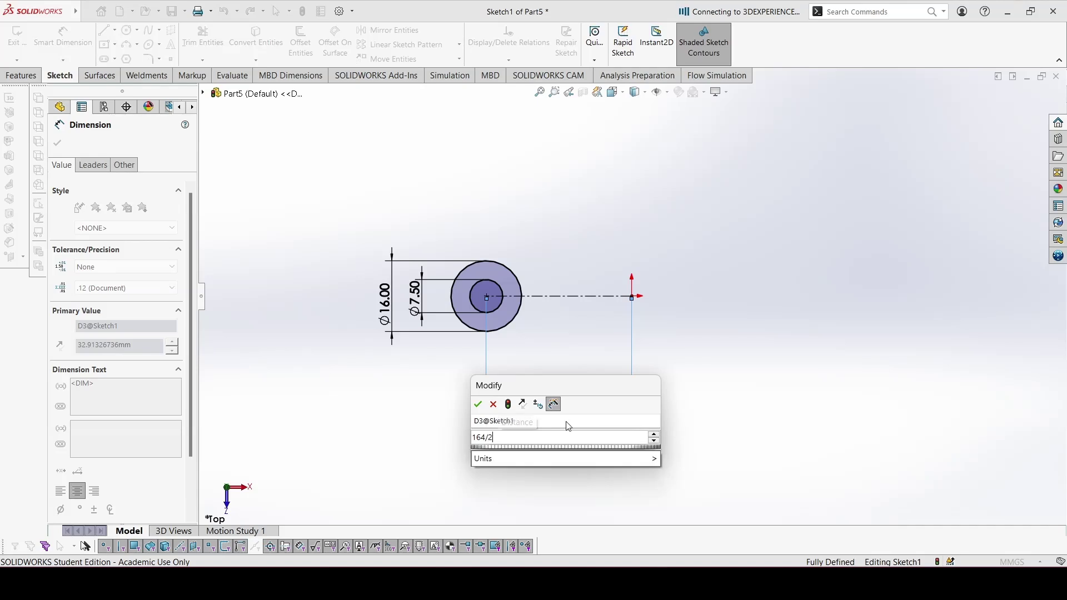
{"action": "key", "text": "Return"}
{"action": "scroll", "coordinate": [547, 344], "scroll_direction": "up", "scroll_amount": 3}
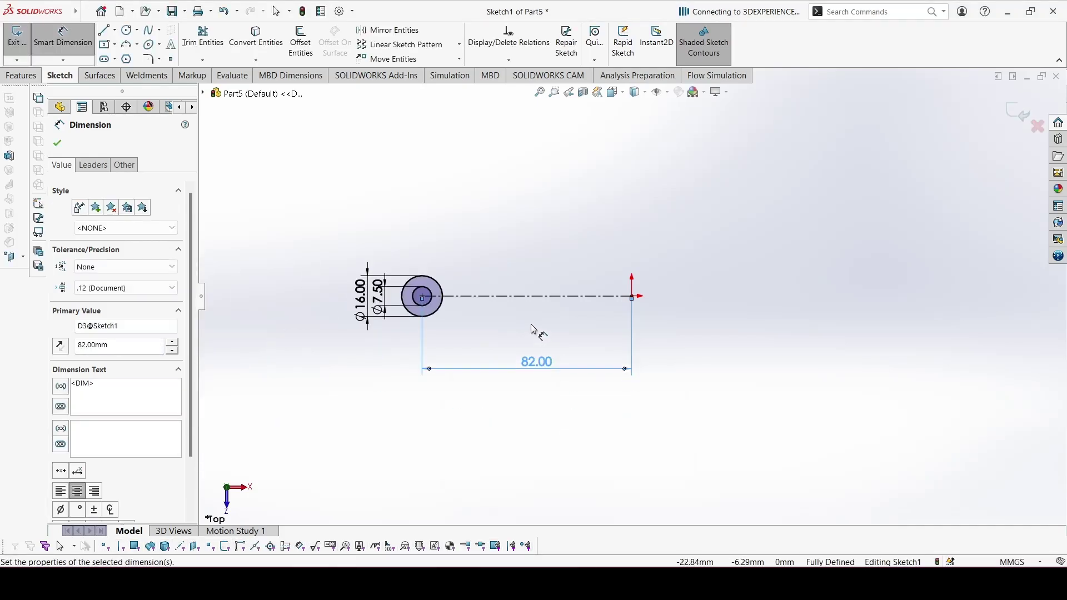
{"action": "key", "text": "Escape"}
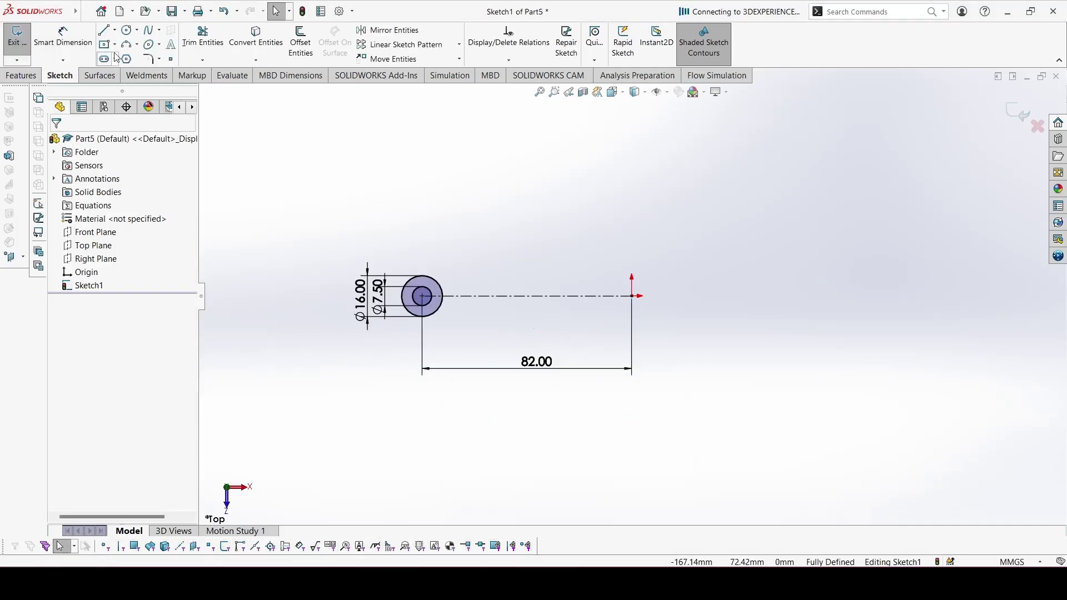
Step: Draw a short vertical centerline upward from the origin as a mirror axis
{"action": "left_click", "coordinate": [116, 30]}
{"action": "left_click", "coordinate": [125, 41]}
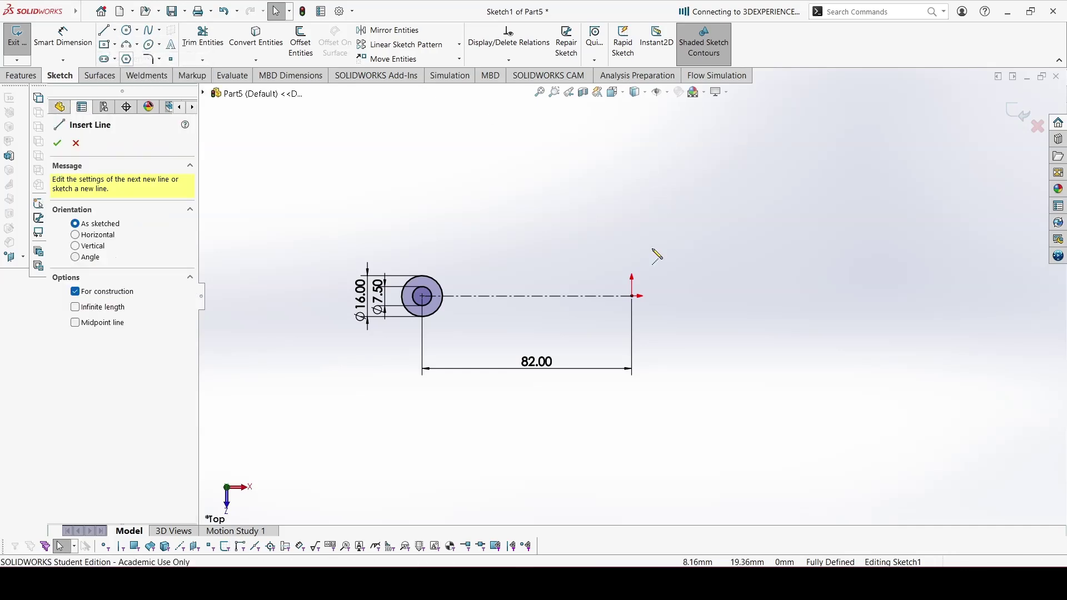
{"action": "left_click", "coordinate": [631, 295]}
{"action": "left_click", "coordinate": [632, 240]}
{"action": "key", "text": "Escape"}
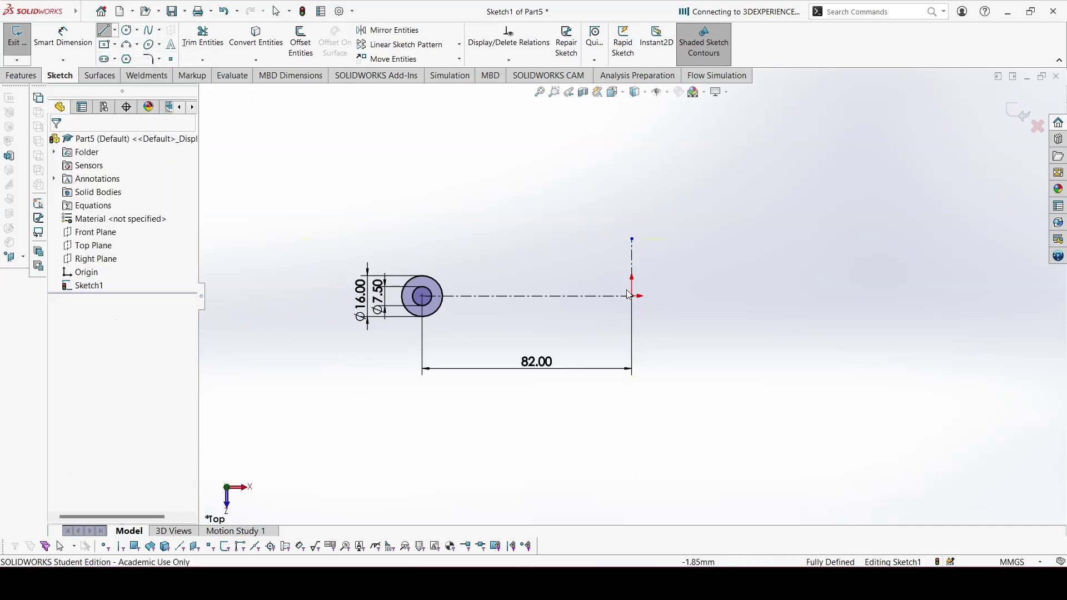
Step: Mirror both circles and the horizontal centerline about the vertical centerline, keeping the originals
{"action": "key", "text": "ctrl+a"}
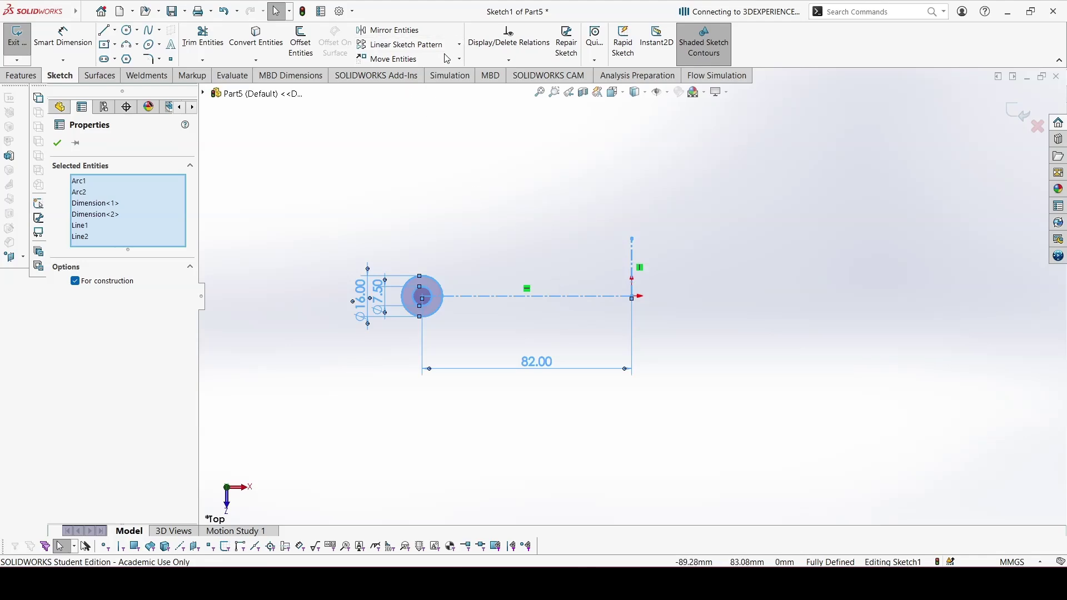
{"action": "left_click", "coordinate": [387, 30]}
{"action": "left_click", "coordinate": [130, 334]}
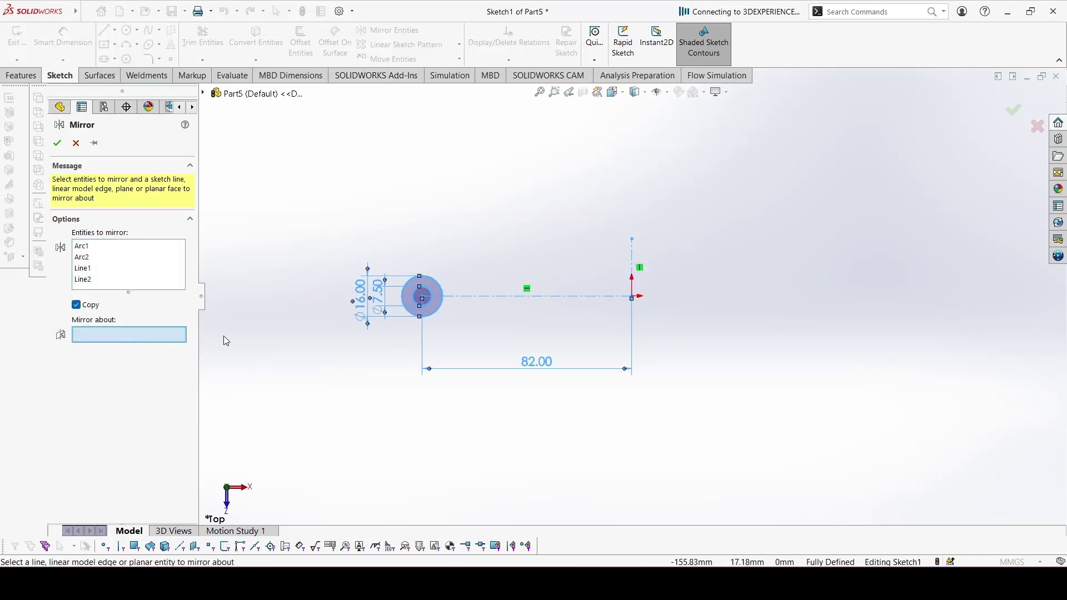
{"action": "left_click", "coordinate": [632, 259]}
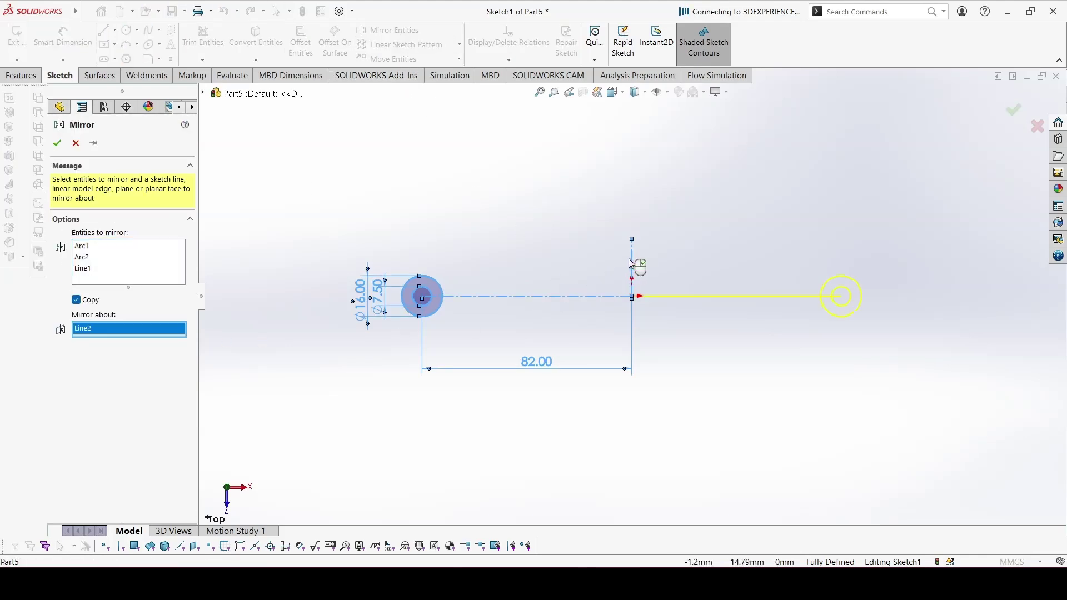
{"action": "right_click", "coordinate": [628, 258]}
Step: Extrude both ring profiles 20 mm with the Mid Plane end condition
{"action": "left_click", "coordinate": [26, 76]}
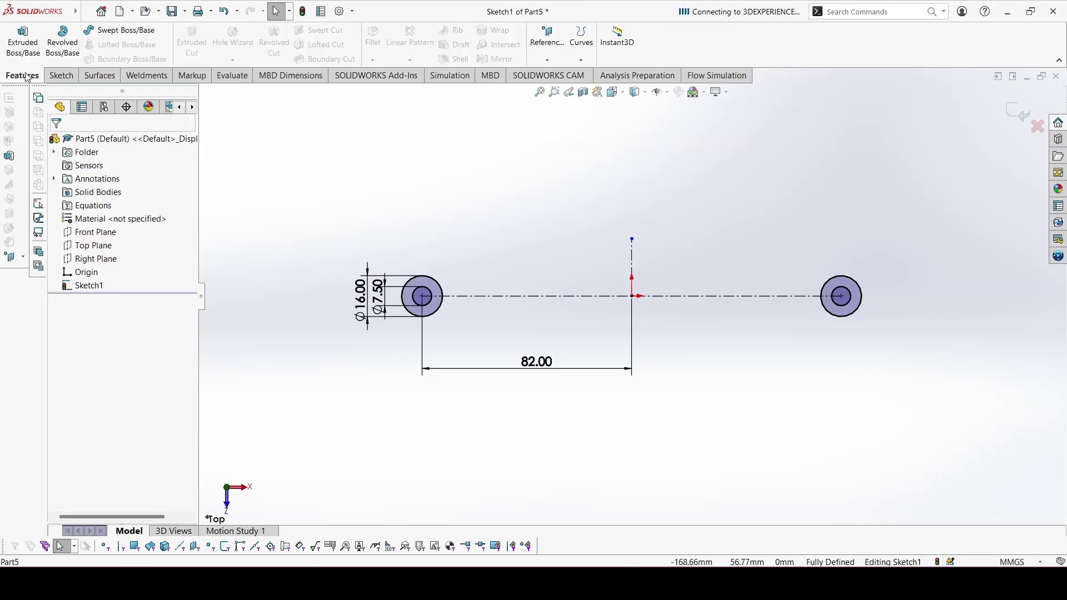
{"action": "left_click", "coordinate": [23, 39]}
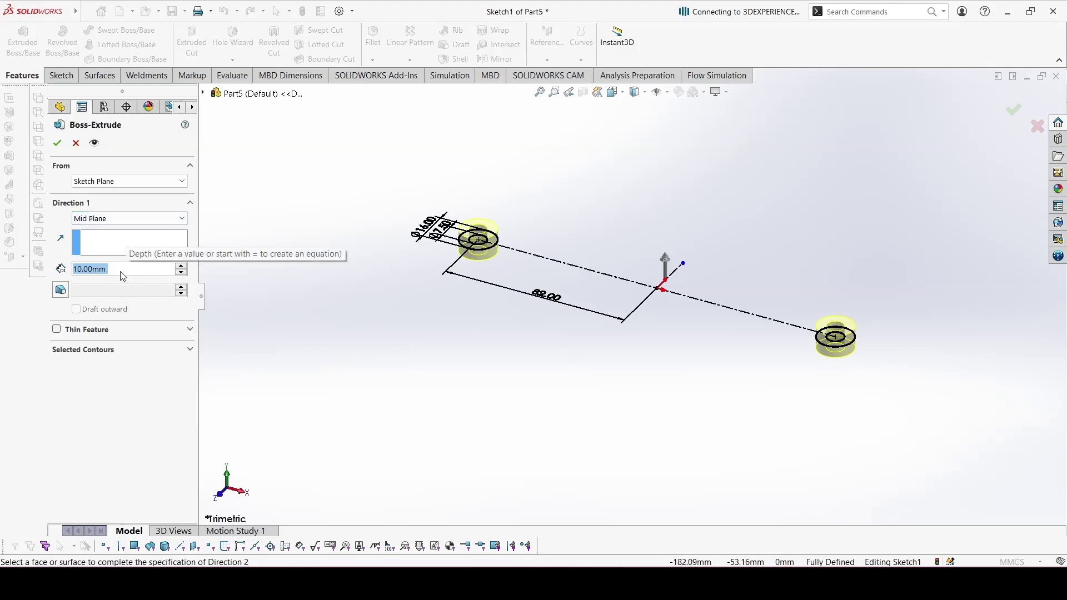
{"action": "type", "text": "20"}
{"action": "key", "text": "Return"}
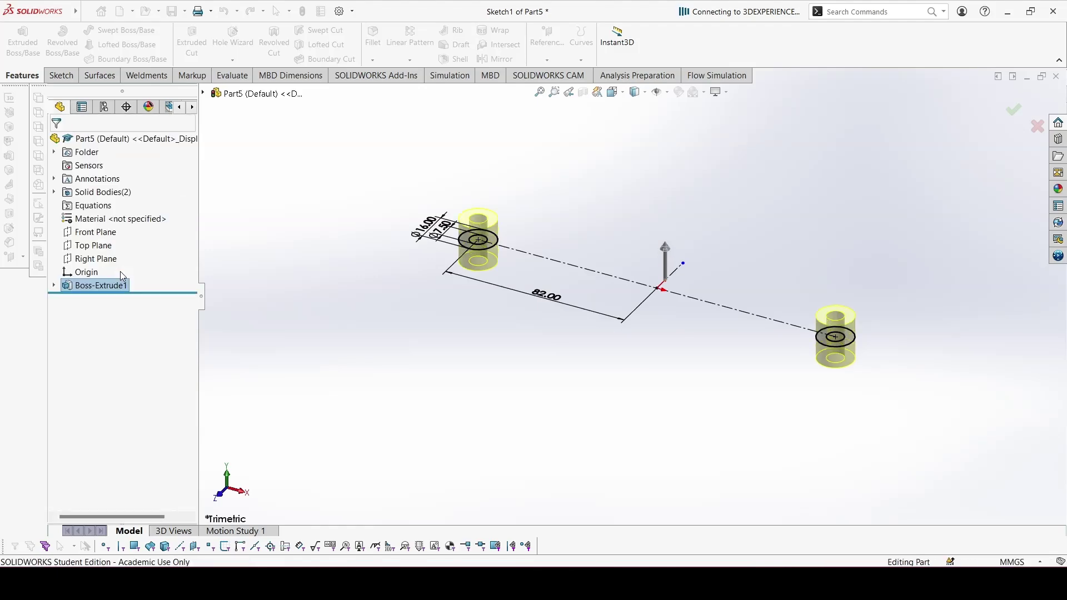
Step: Sketch a center rectangle about 11 mm high at the origin on the Right Plane, its vertical sides on the cylinder's silhouette edges
{"action": "left_click", "coordinate": [91, 258]}
{"action": "left_click", "coordinate": [100, 245]}
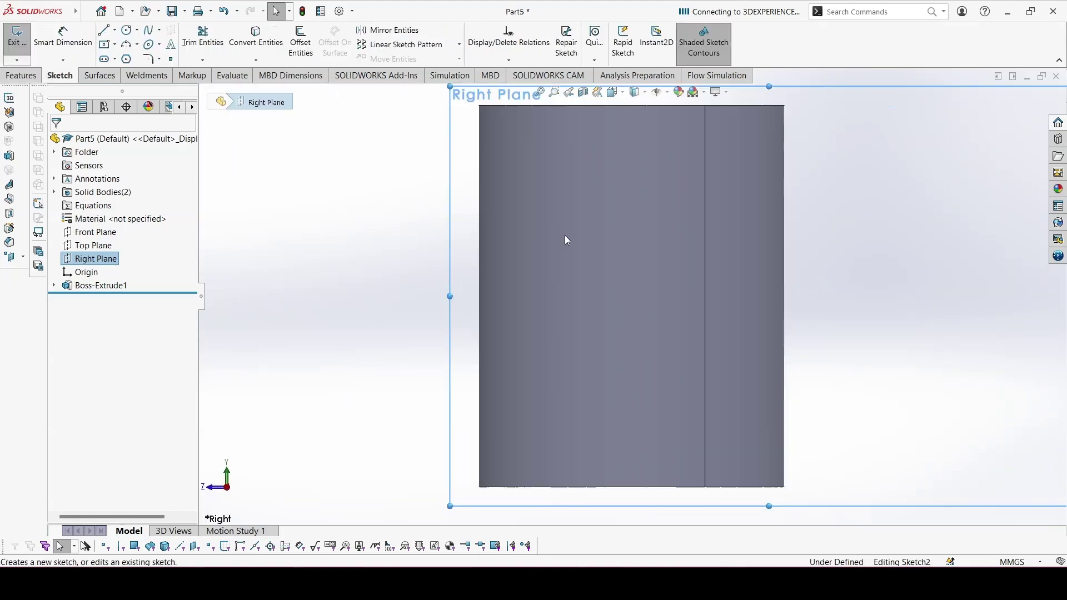
{"action": "left_click", "coordinate": [106, 44]}
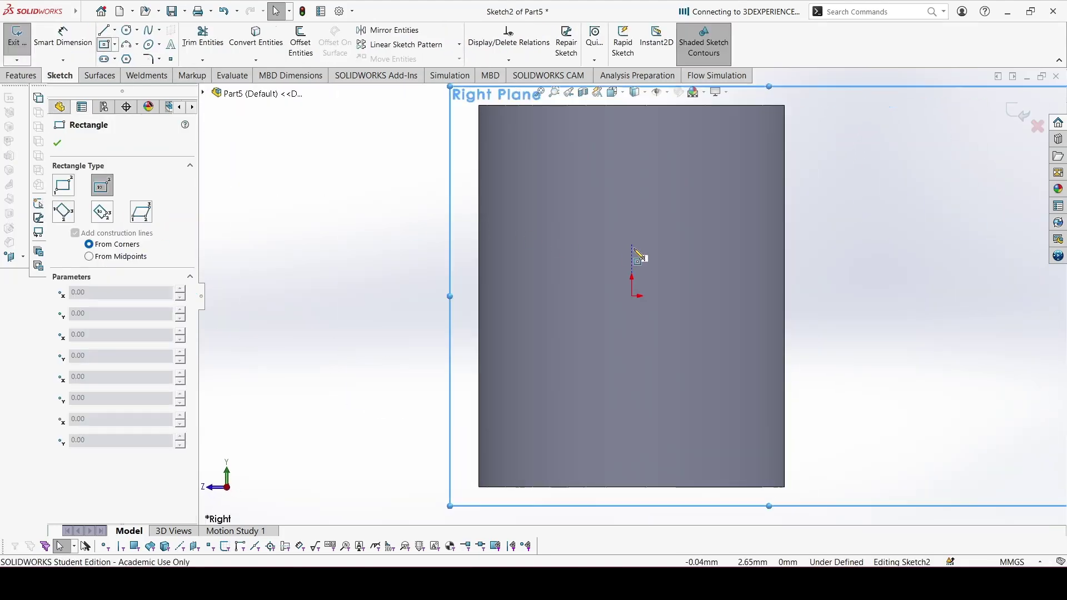
{"action": "left_click", "coordinate": [632, 296]}
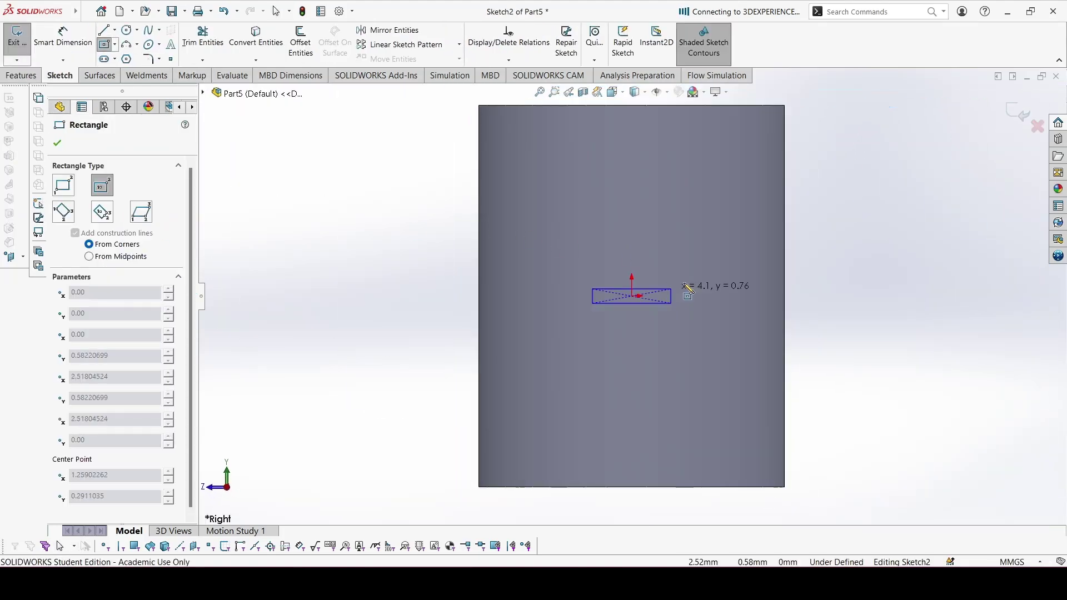
{"action": "left_click", "coordinate": [793, 198]}
Step: Dimension the rectangle's vertical side to 12 mm
{"action": "right_click_drag", "start_coordinate": [841, 319], "coordinate": [798, 270]}
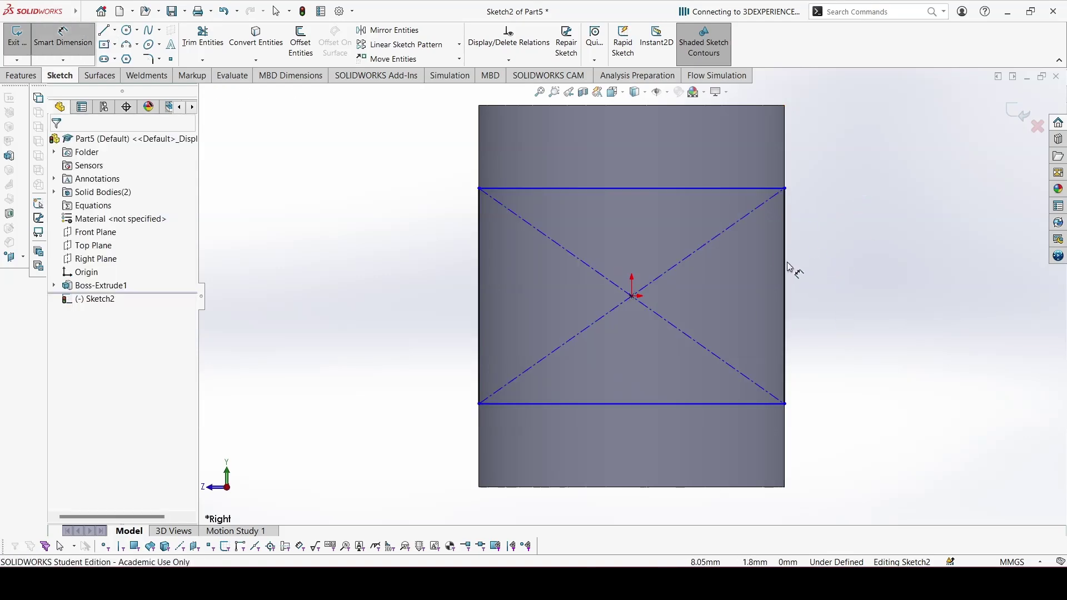
{"action": "left_click", "coordinate": [790, 269]}
{"action": "left_click", "coordinate": [867, 294]}
{"action": "type", "text": "12"}
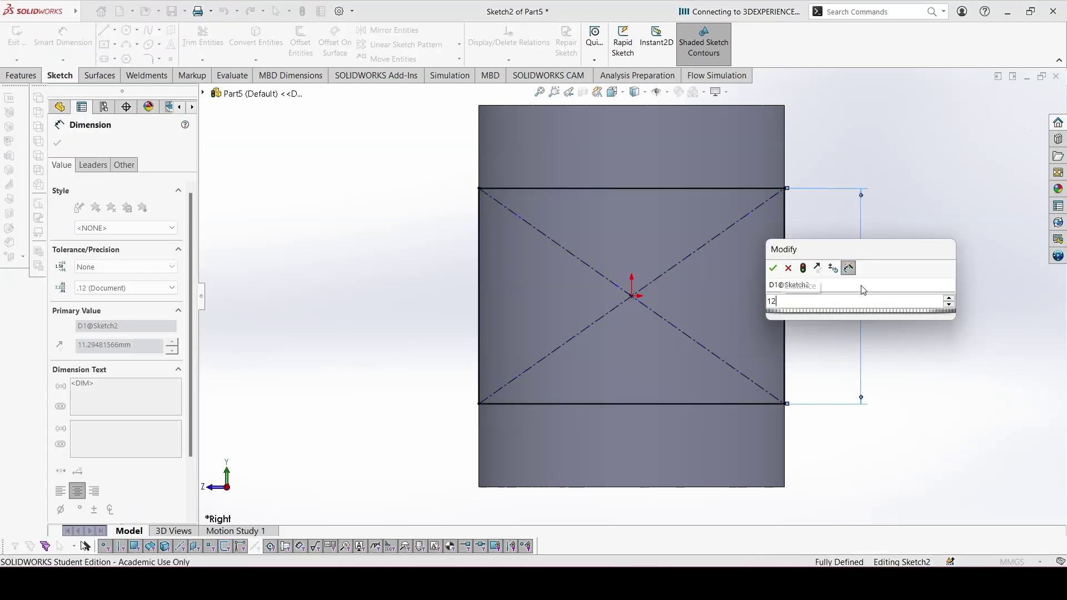
{"action": "key", "text": "Return"}
Step: Extrude the rectangle in both directions with the Up To Surface end condition, ending at the outer faces of the two cylinders
{"action": "left_click", "coordinate": [34, 78]}
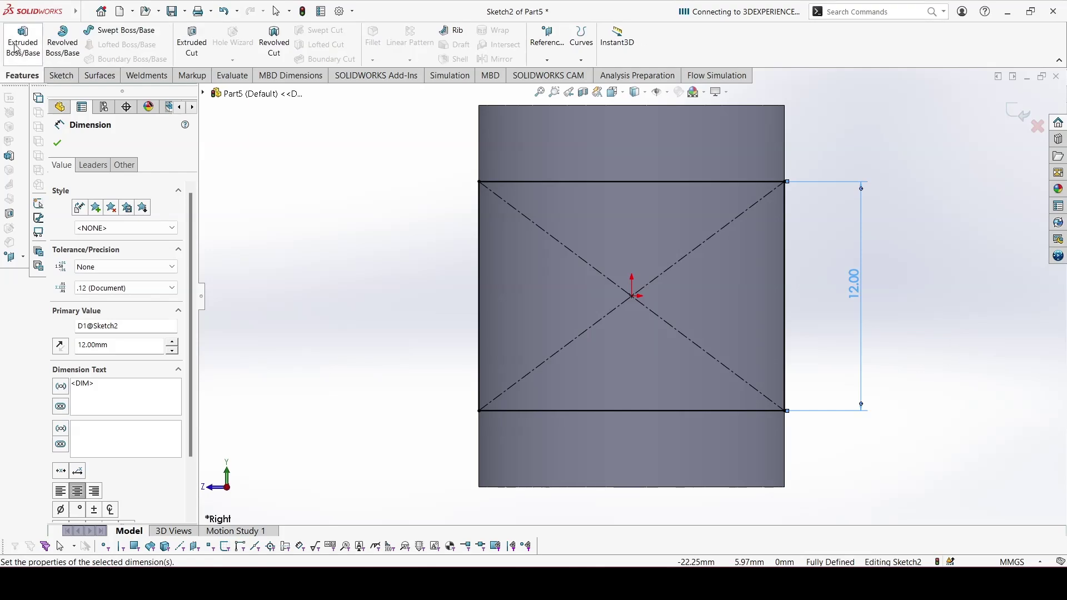
{"action": "left_click", "coordinate": [23, 42]}
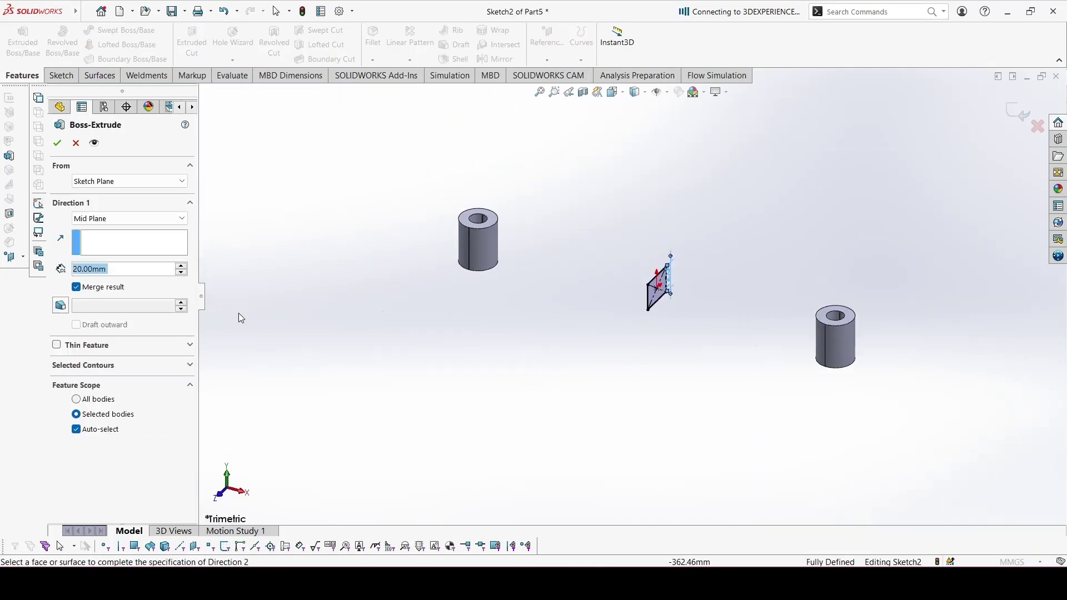
{"action": "left_click", "coordinate": [108, 219]}
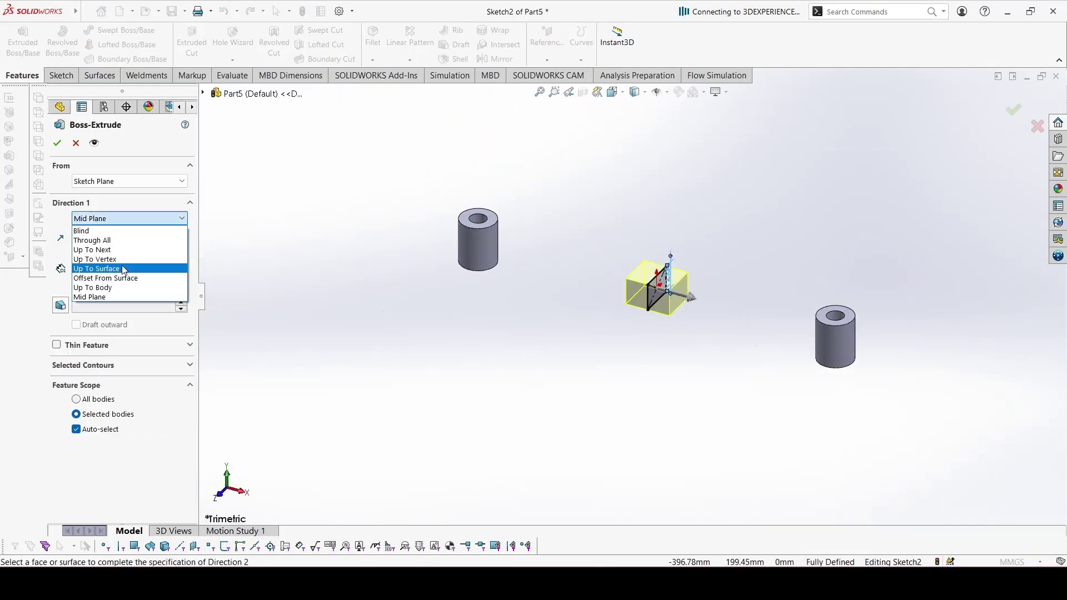
{"action": "left_click", "coordinate": [96, 268]}
{"action": "left_click", "coordinate": [821, 352]}
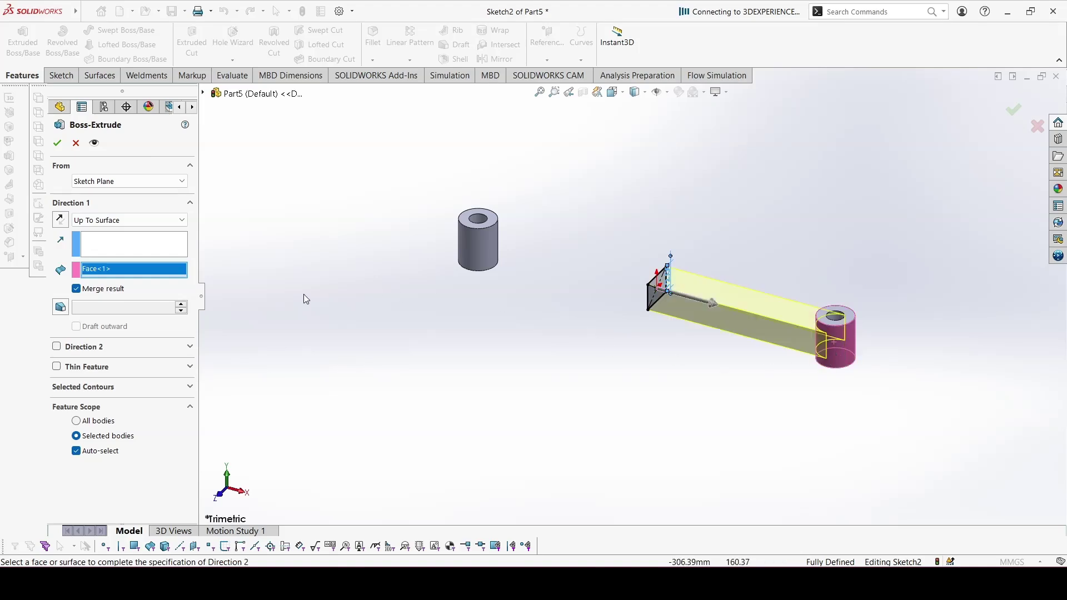
{"action": "left_click", "coordinate": [58, 348]}
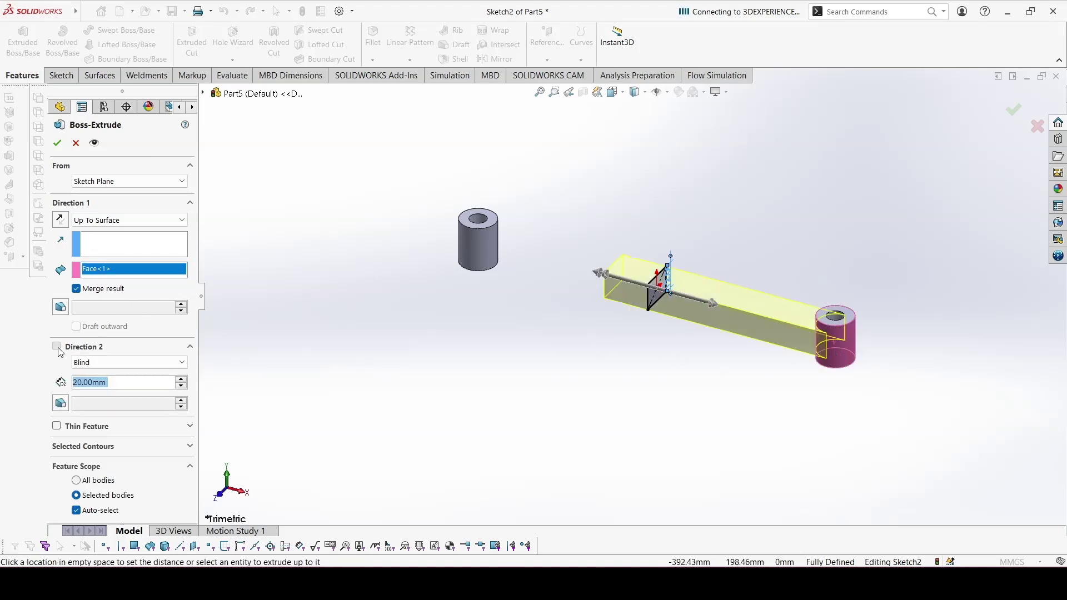
{"action": "left_click", "coordinate": [128, 362]}
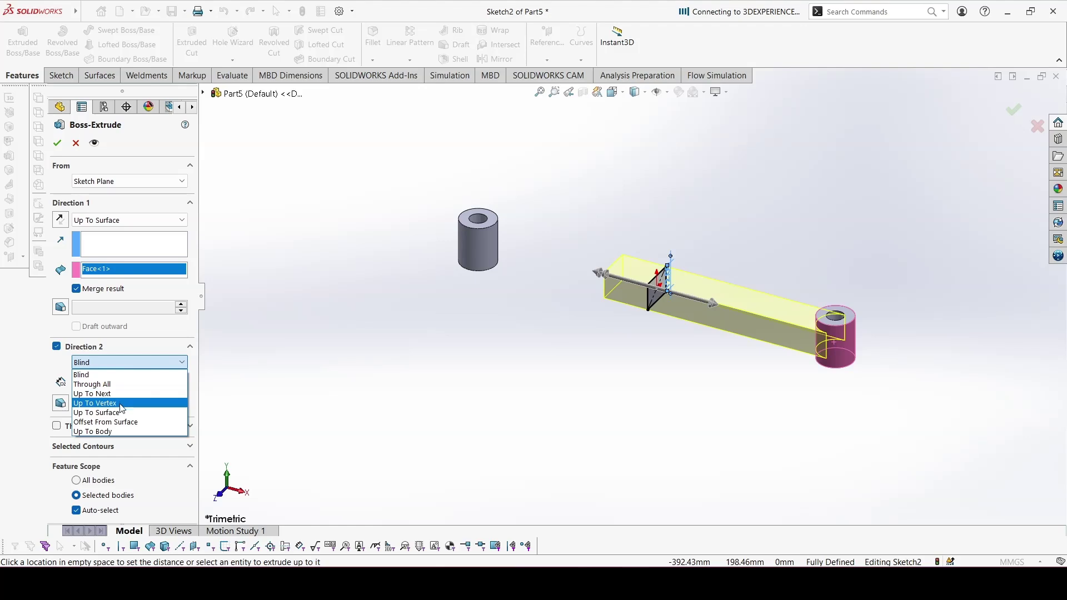
{"action": "left_click", "coordinate": [99, 407]}
{"action": "left_click", "coordinate": [477, 244]}
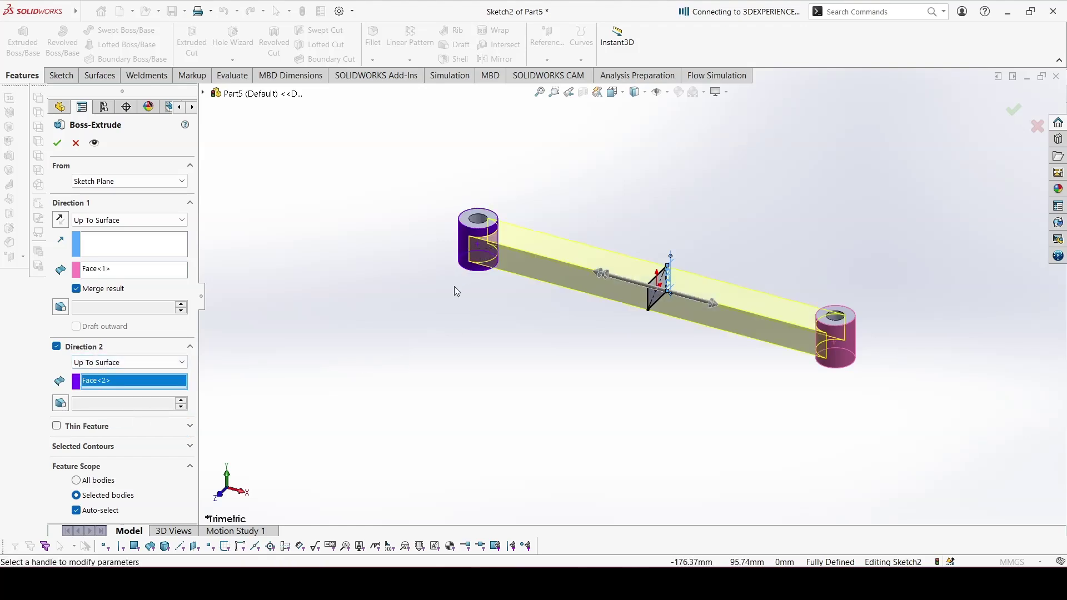
{"action": "left_click", "coordinate": [58, 144]}
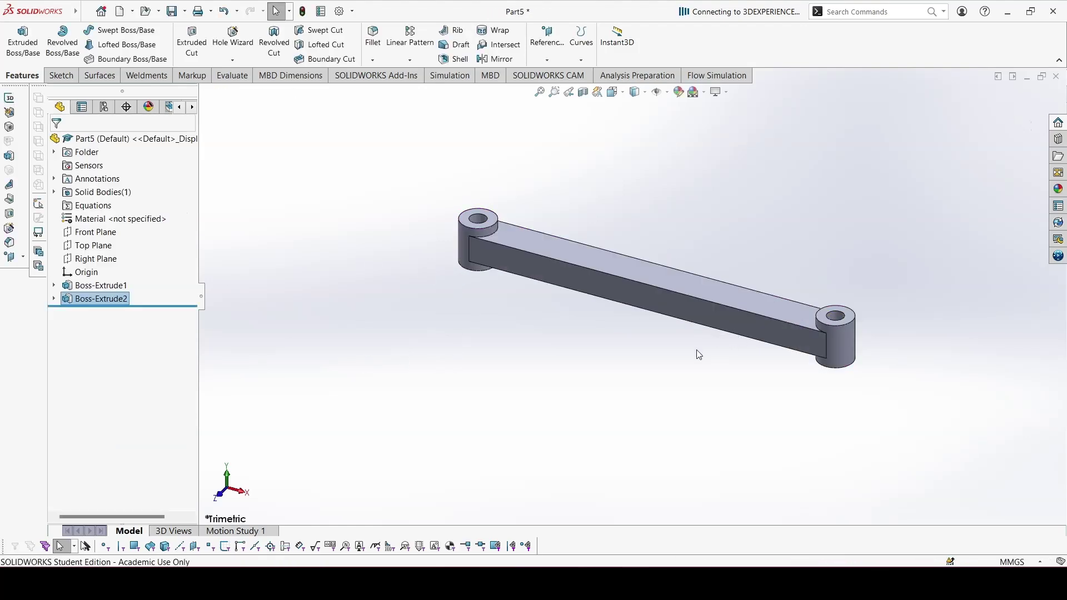
Step: Start a sketch on the Front Plane and draw a vertical construction line across the bar's upper edge, near the cylinder on the +X side
{"action": "left_click", "coordinate": [91, 232]}
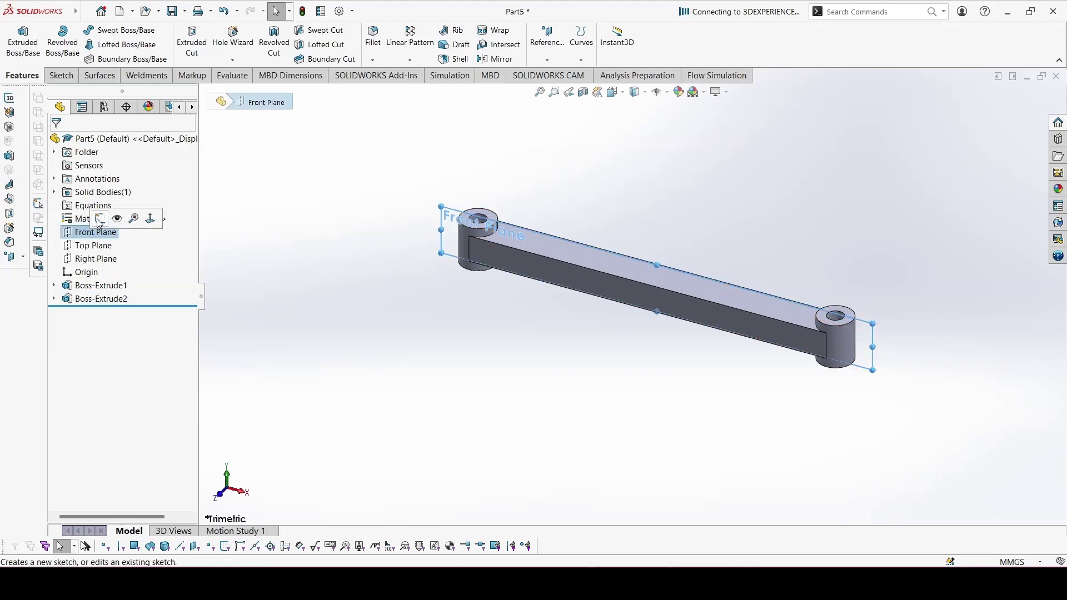
{"action": "left_click", "coordinate": [99, 211]}
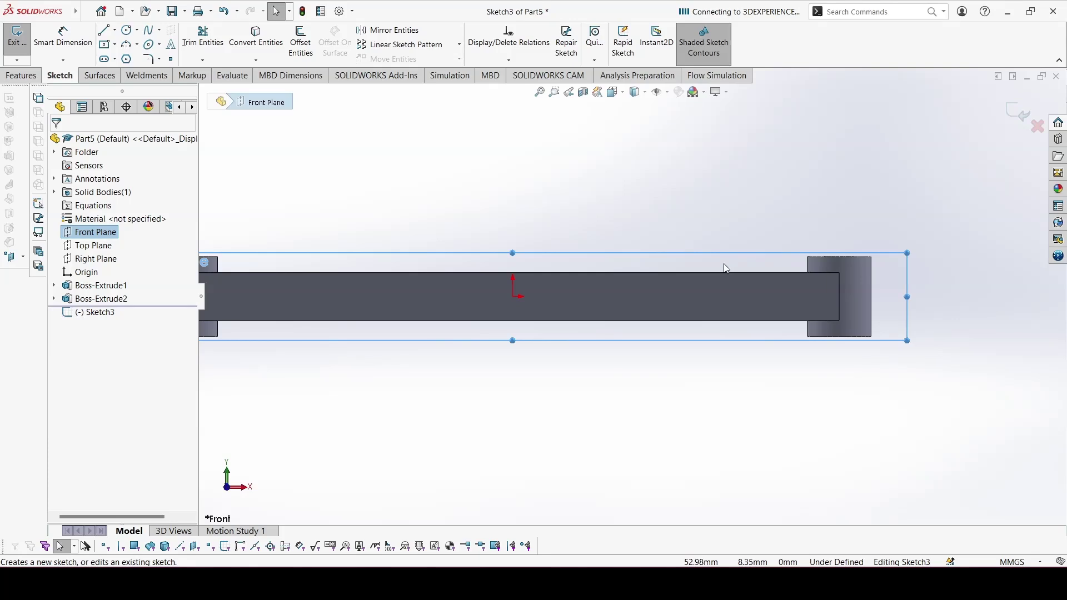
{"action": "scroll", "coordinate": [906, 266], "scroll_direction": "down", "scroll_amount": 5}
{"action": "scroll", "coordinate": [772, 328], "scroll_direction": "down", "scroll_amount": 2}
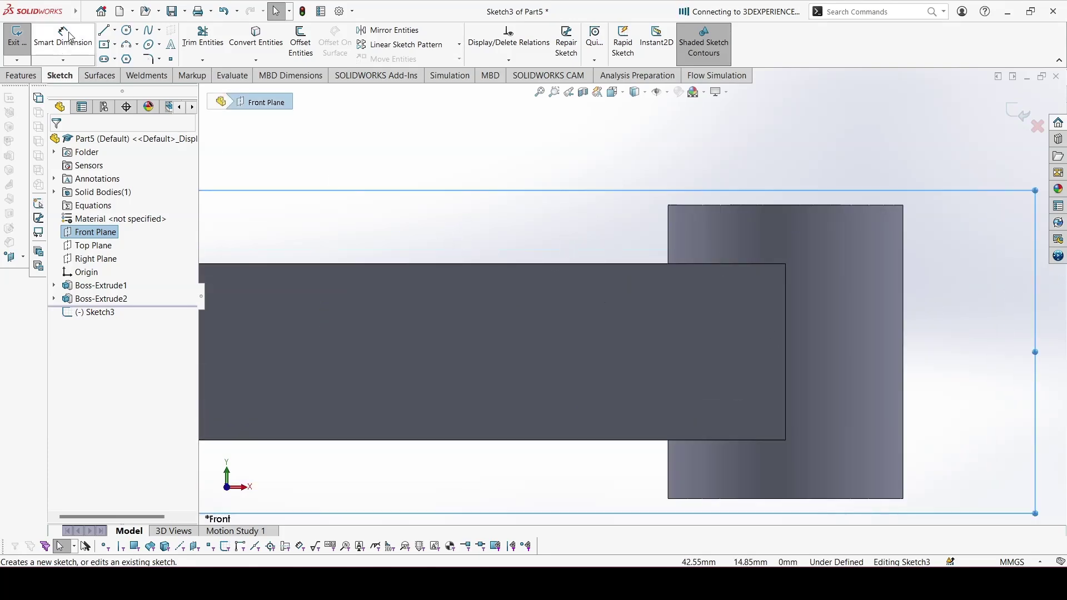
{"action": "left_click", "coordinate": [115, 30]}
{"action": "left_click", "coordinate": [121, 59]}
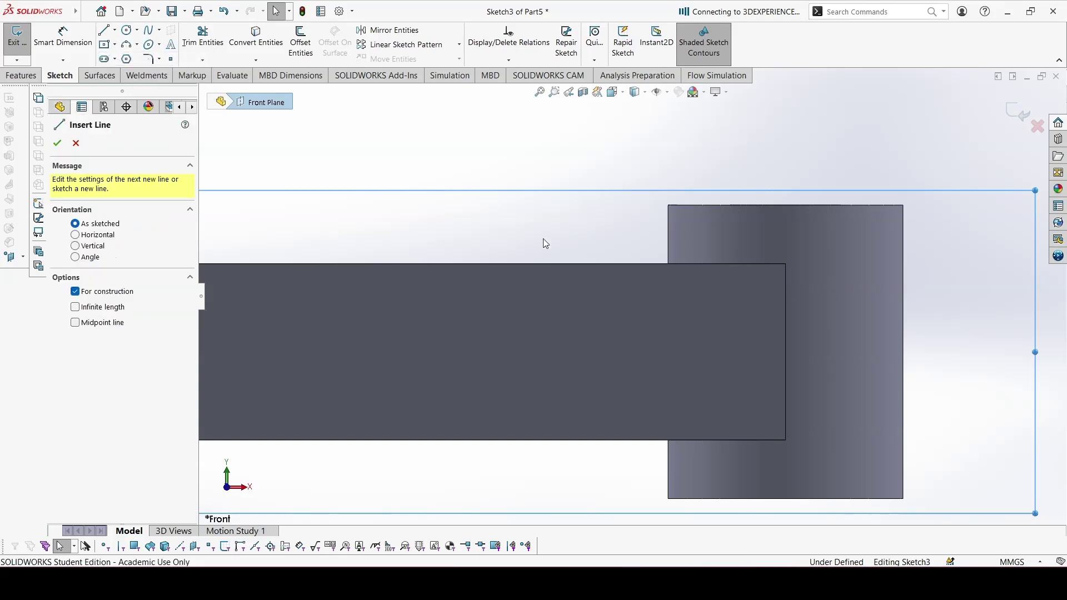
{"action": "left_click", "coordinate": [588, 225]}
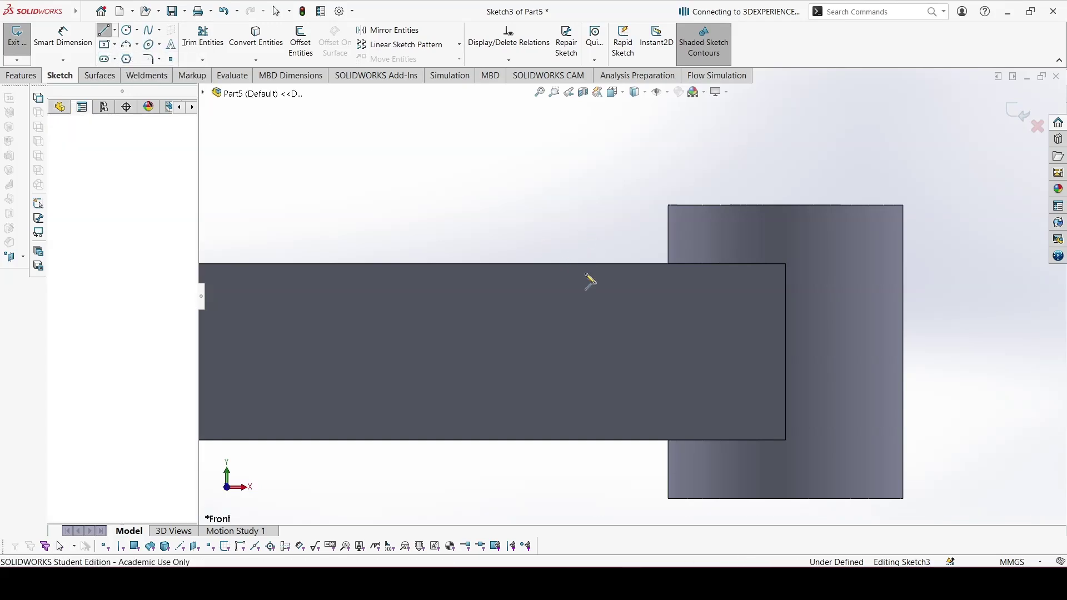
{"action": "left_click", "coordinate": [590, 306]}
{"action": "key", "text": "Escape"}
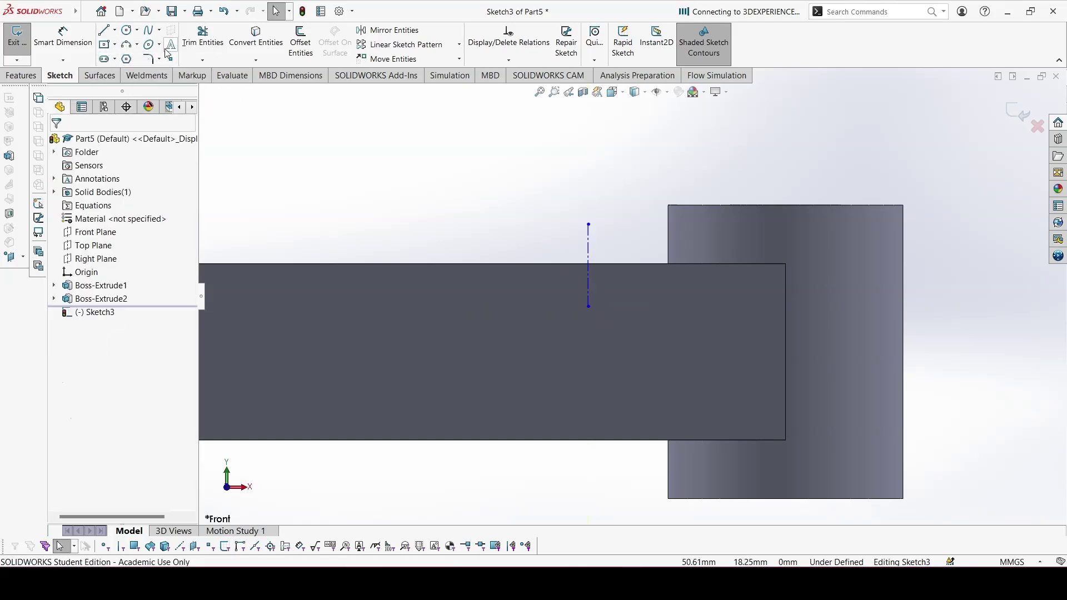
Step: Draw a horizontal line about 0.7 mm long from the centerline, continued by a slanted line about 2.4 mm long down to the bar's upper edge
{"action": "left_click", "coordinate": [104, 30]}
{"action": "left_click", "coordinate": [589, 233]}
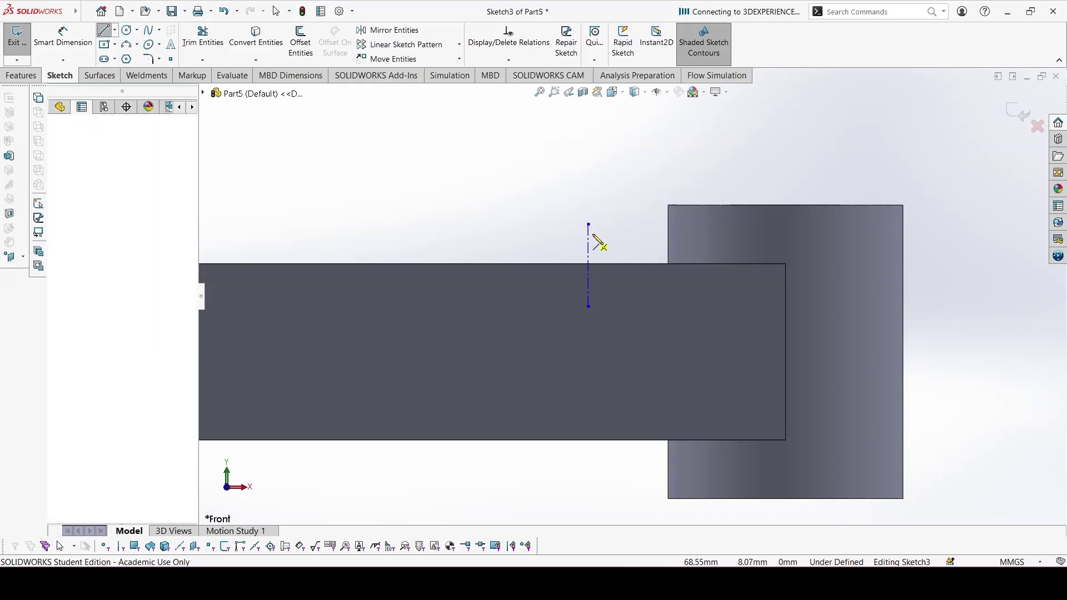
{"action": "left_click", "coordinate": [617, 265]}
{"action": "key", "text": "Escape"}
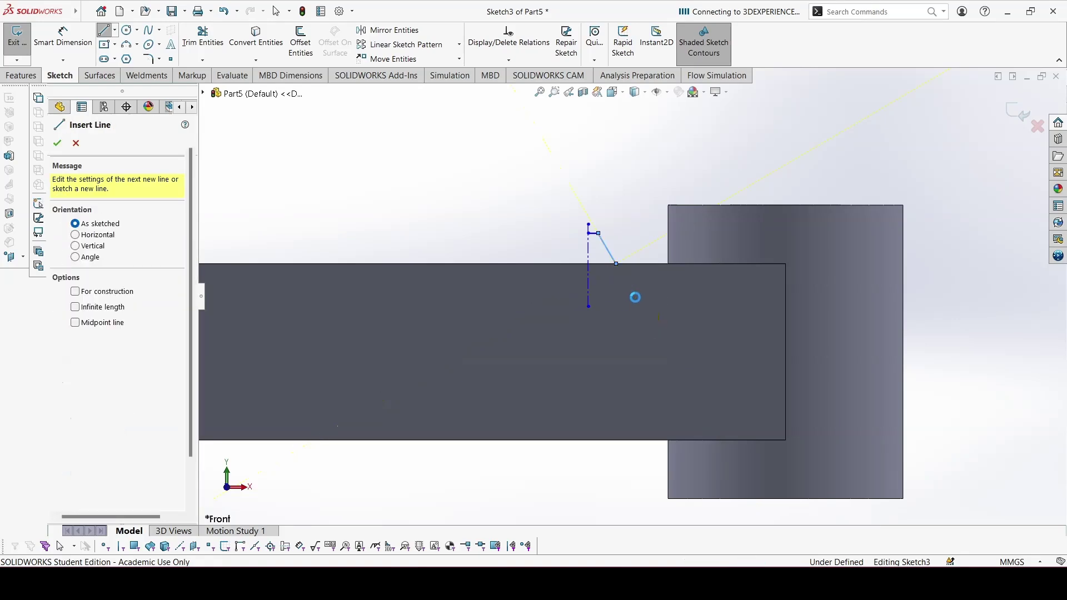
{"action": "key", "text": "Escape"}
Step: Dimension the angle between the slanted line and the vertical centerline to 20 degrees
{"action": "right_click_drag", "start_coordinate": [625, 329], "coordinate": [620, 239]}
{"action": "left_click", "coordinate": [608, 253]}
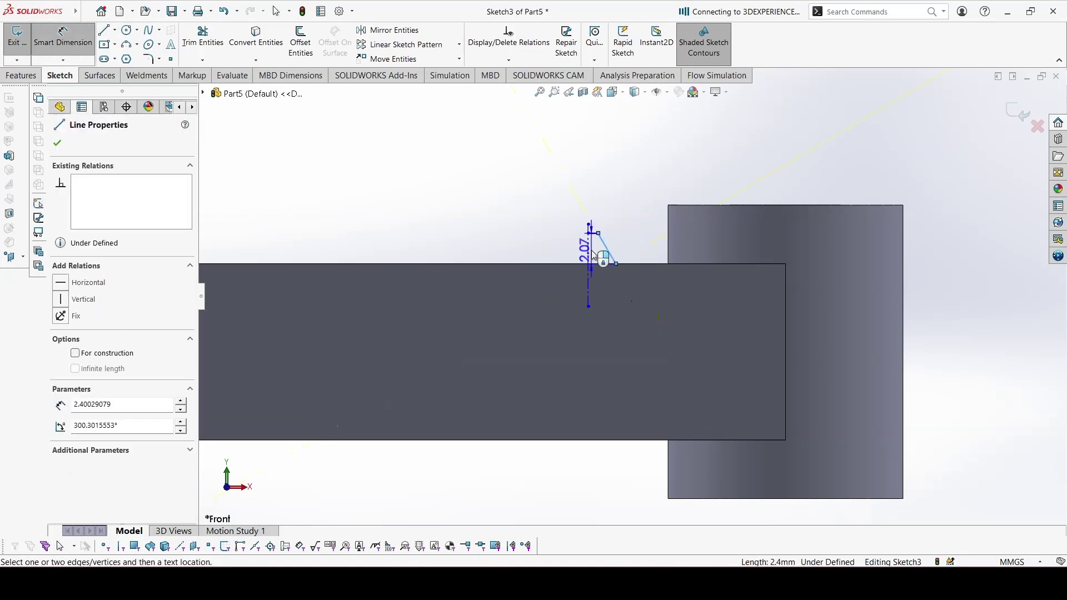
{"action": "left_click", "coordinate": [588, 241]}
{"action": "left_click", "coordinate": [618, 326]}
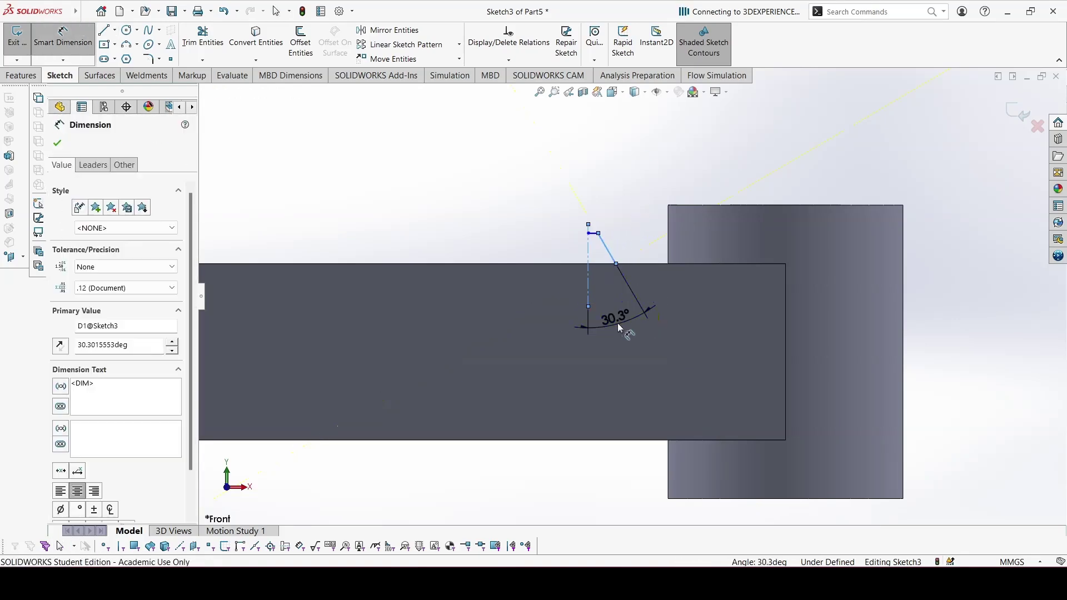
{"action": "type", "text": "20"}
{"action": "key", "text": "Return"}
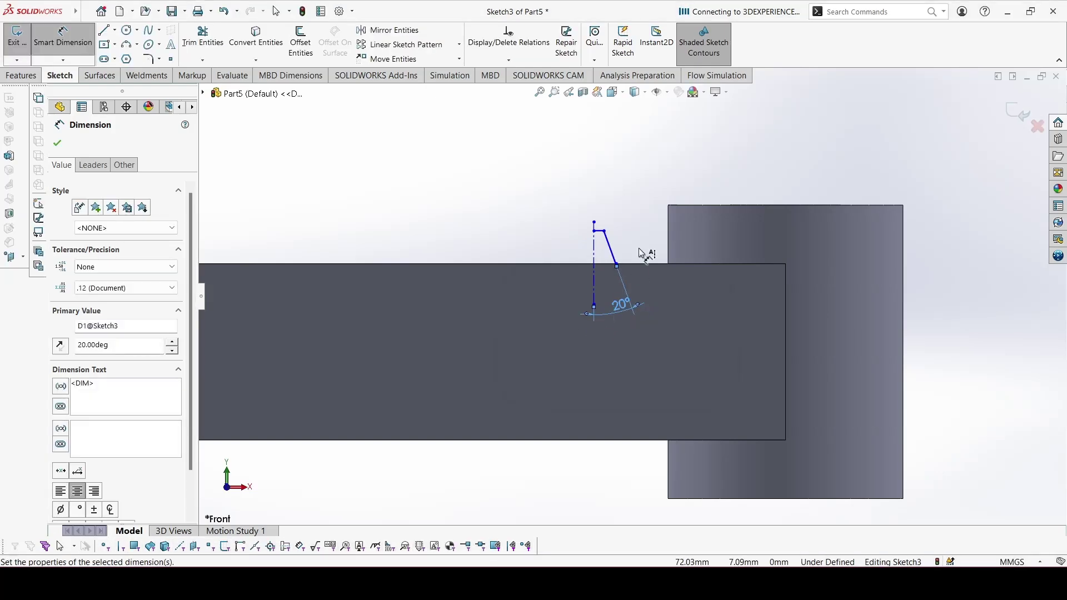
Step: Dimension the height of the short horizontal line above the bar's upper edge to 2.50 mm
{"action": "scroll", "coordinate": [621, 247], "scroll_direction": "down", "scroll_amount": 1}
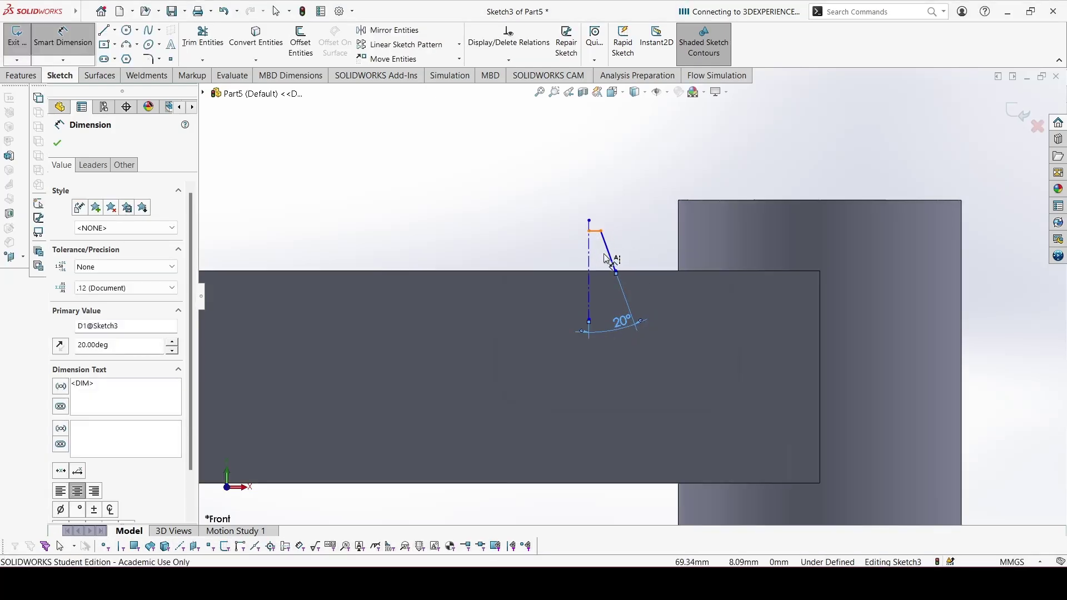
{"action": "left_click", "coordinate": [595, 231]}
{"action": "left_click", "coordinate": [607, 271]}
{"action": "left_click", "coordinate": [762, 251]}
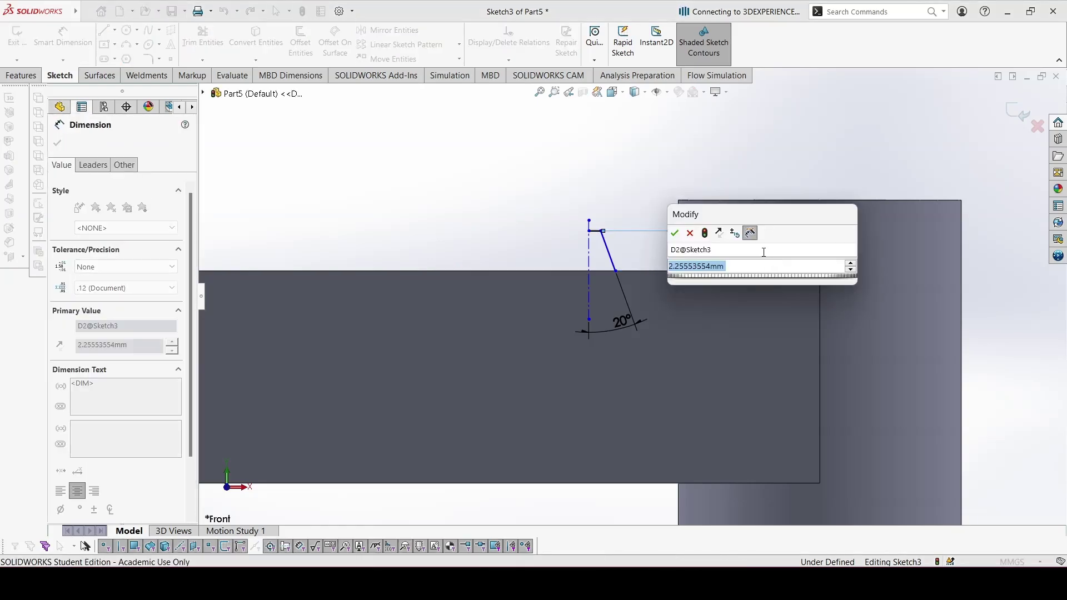
{"action": "type", "text": "2.50"}
{"action": "key", "text": "Return"}
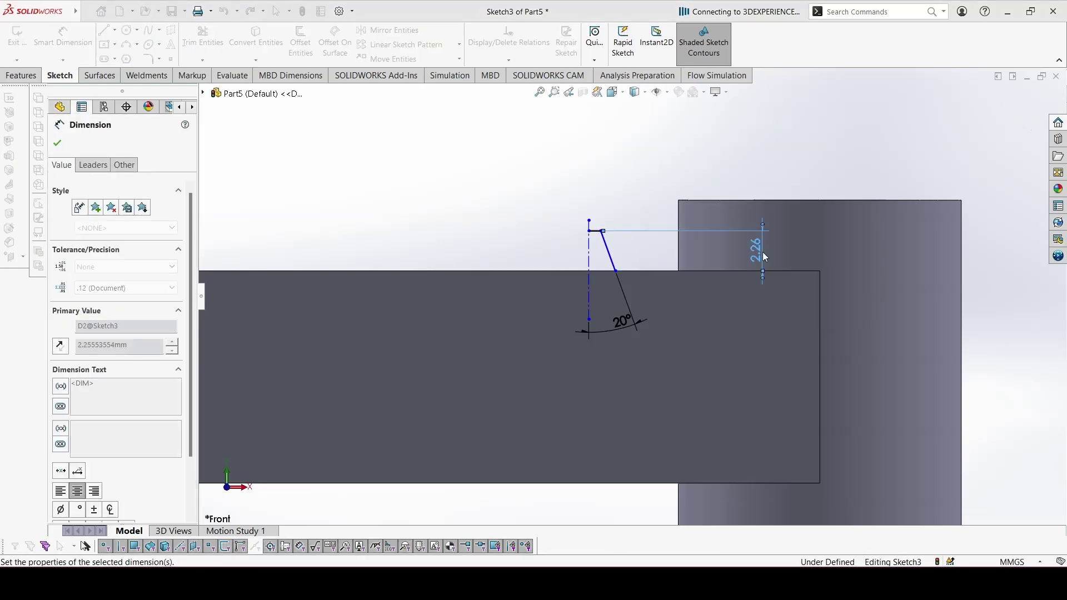
Step: Set the length of the short horizontal line at the top of the profile to 1 mm
{"action": "left_click", "coordinate": [597, 227]}
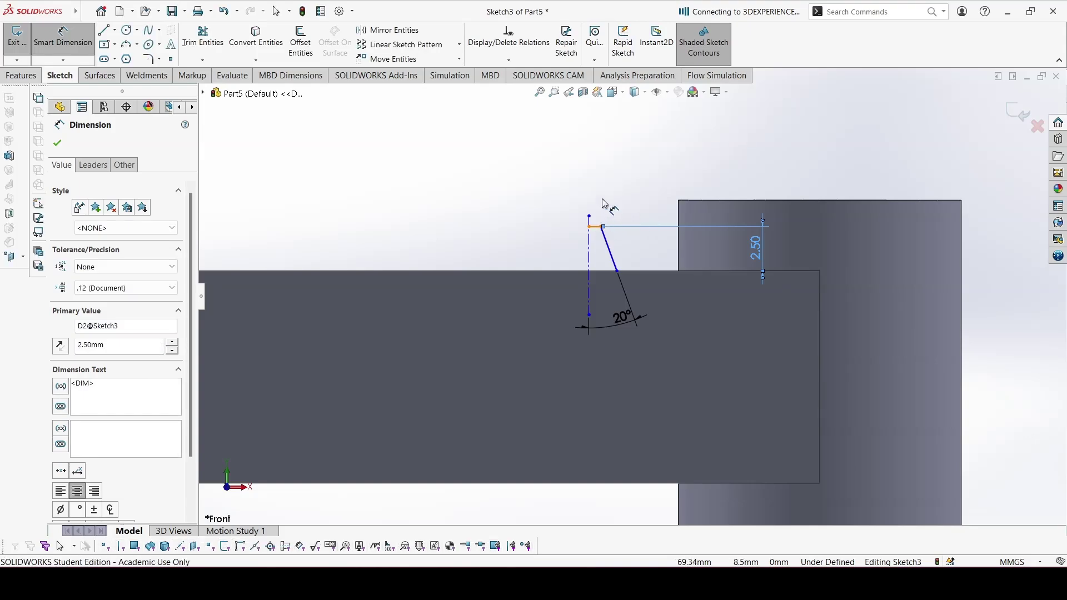
{"action": "left_click", "coordinate": [548, 199]}
{"action": "type", "text": "1"}
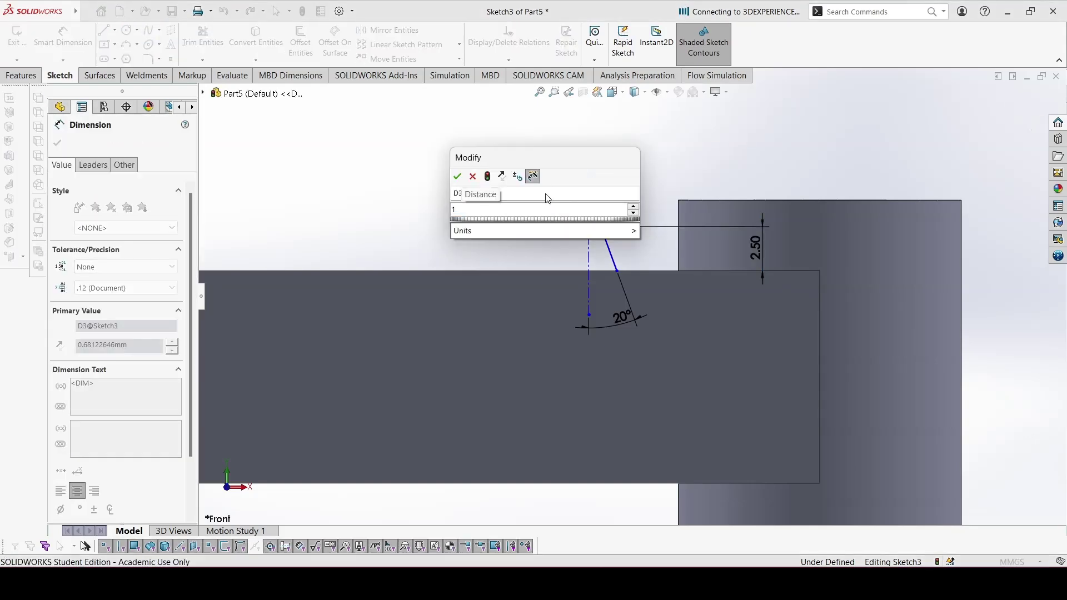
{"action": "key", "text": "Return"}
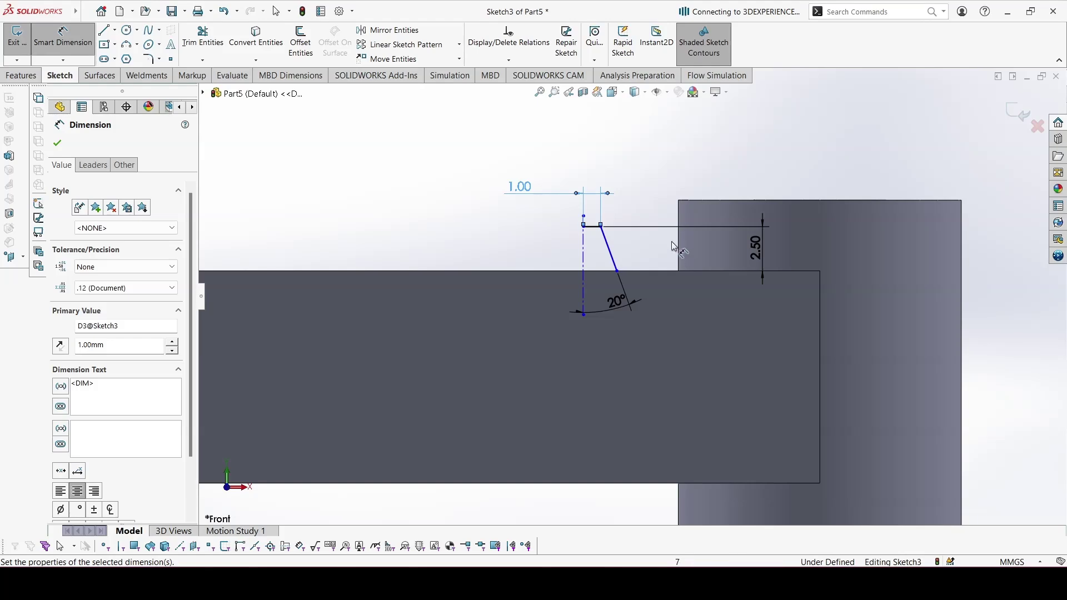
Step: Dimension the horizontal distance from the slanted line's lower endpoint to the cylinder's outermost upper corner to 18 mm
{"action": "left_click", "coordinate": [617, 271]}
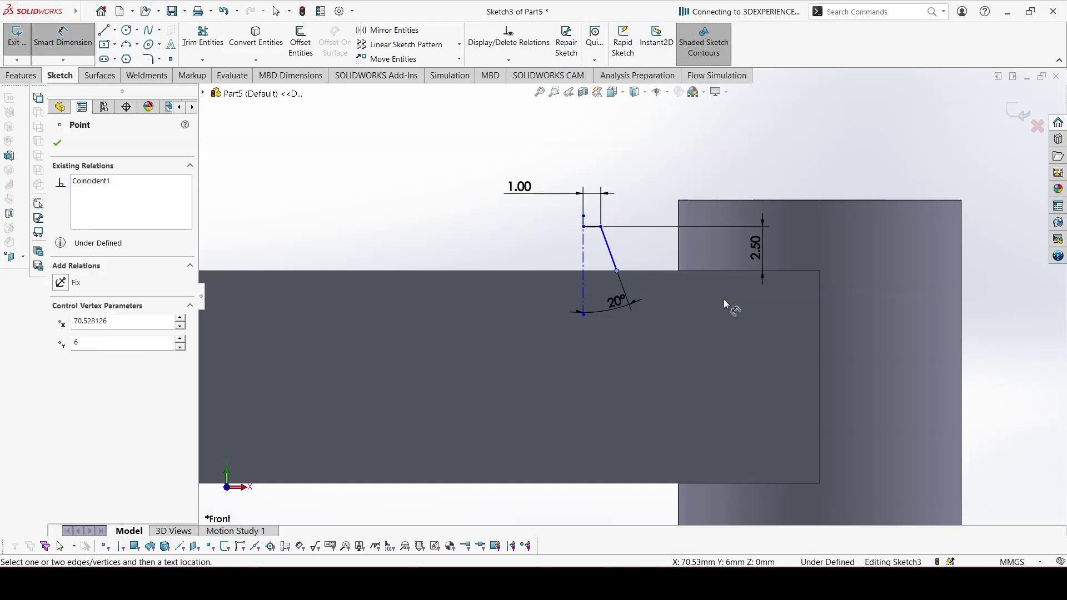
{"action": "left_click", "coordinate": [961, 201]}
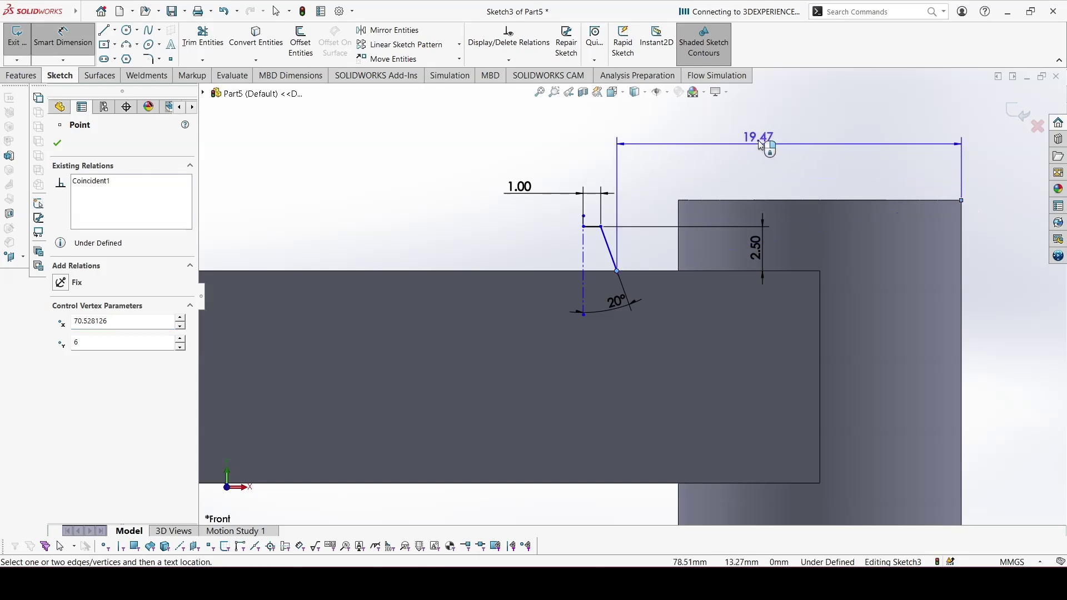
{"action": "left_click", "coordinate": [761, 134]}
{"action": "type", "text": "4"}
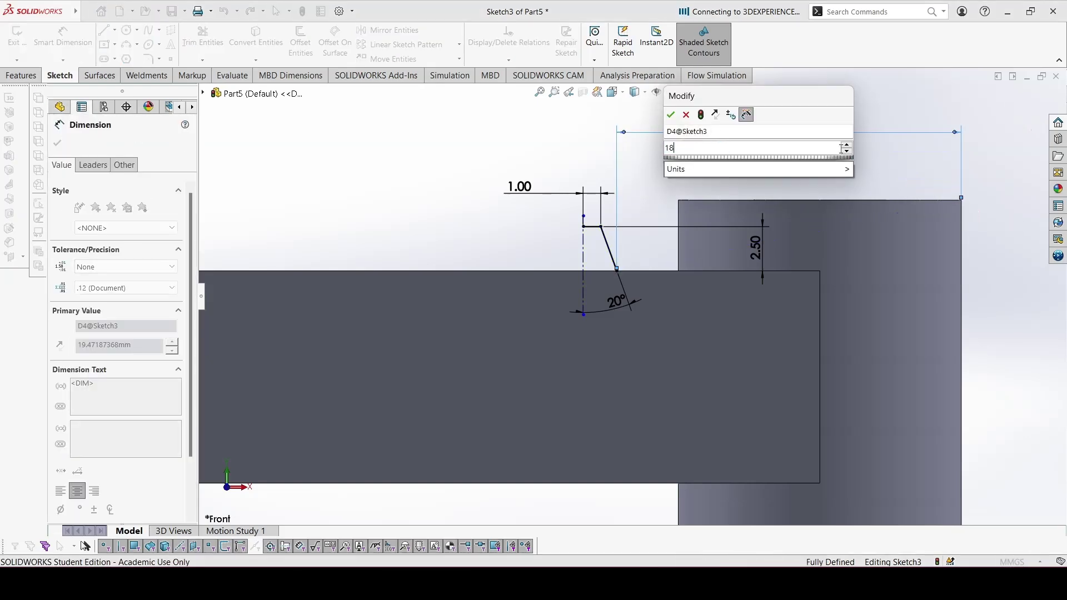
{"action": "key", "text": "Escape"}
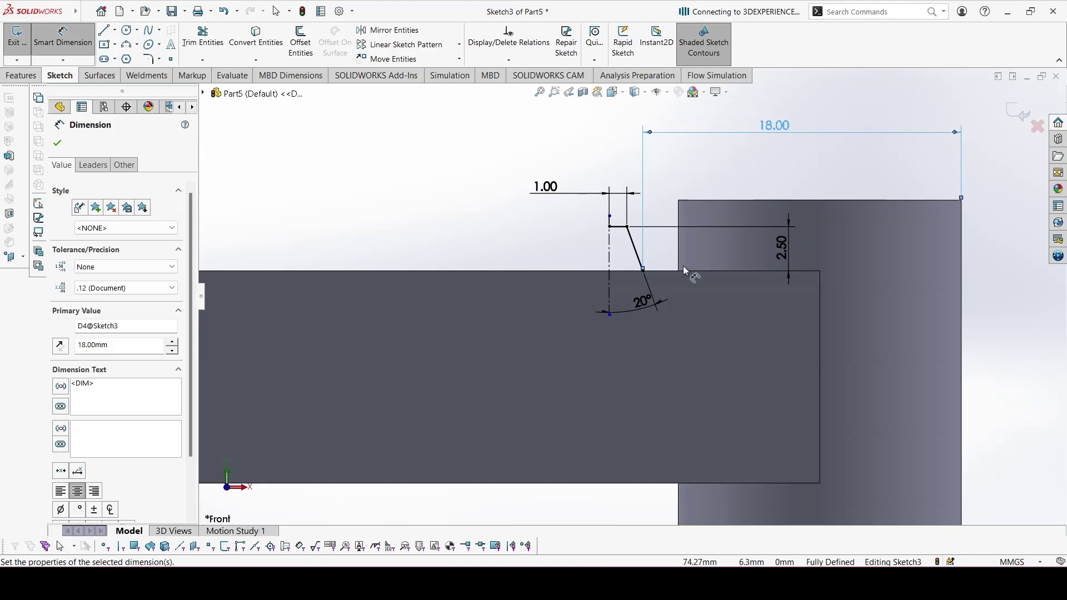
{"action": "key", "text": "Escape"}
Step: Mirror the half profile about its centerline and draw a line about 2.87 mm long from the new base corner along the bar's upper edge
{"action": "left_click_drag", "start_coordinate": [664, 284], "coordinate": [584, 214]}
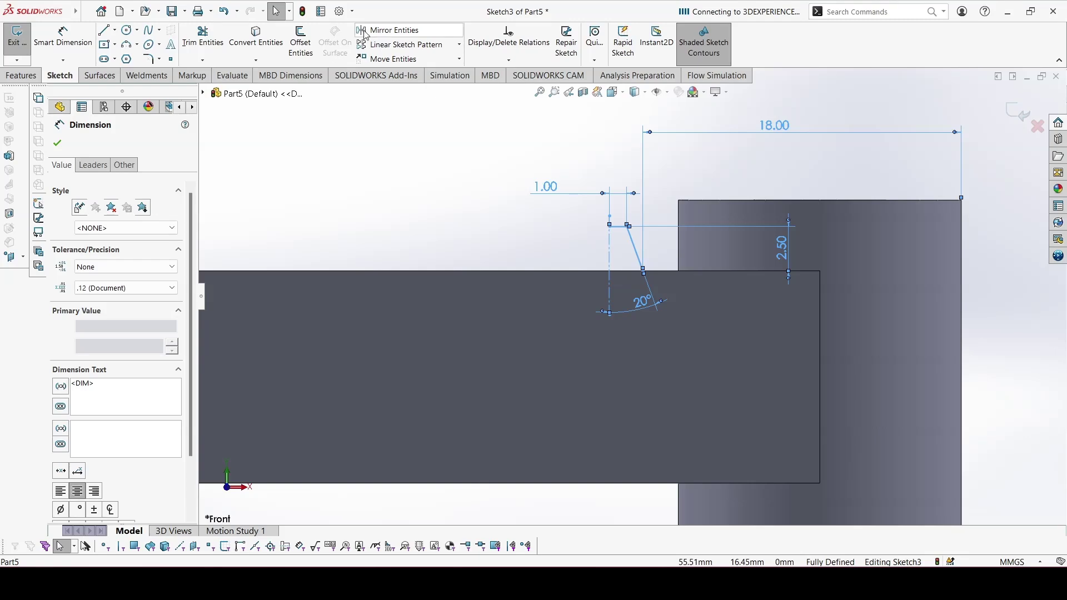
{"action": "left_click", "coordinate": [388, 30]}
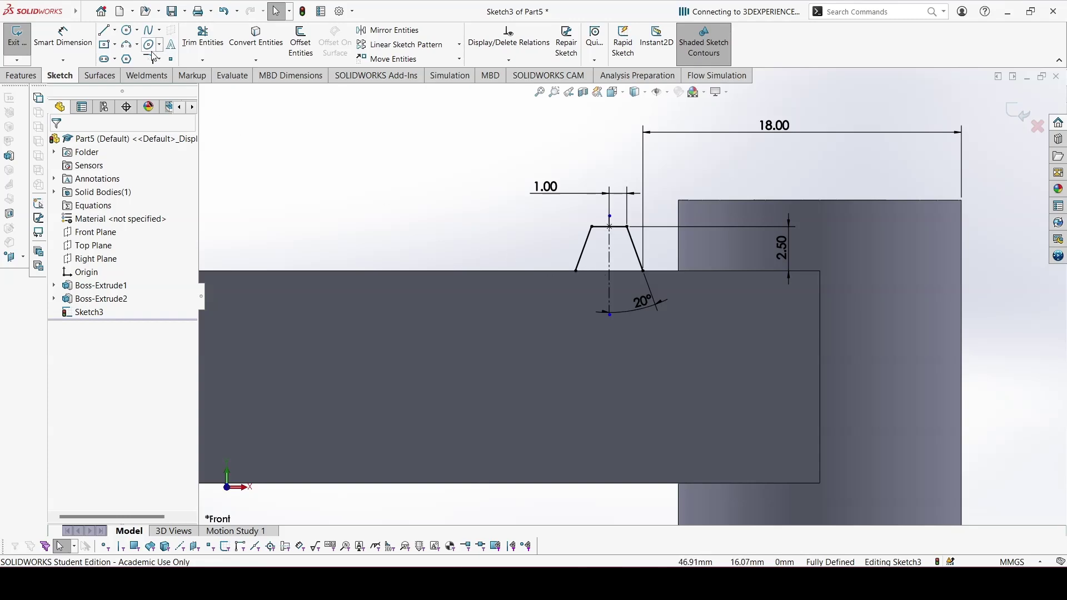
{"action": "left_click", "coordinate": [104, 30]}
{"action": "left_click", "coordinate": [575, 271]}
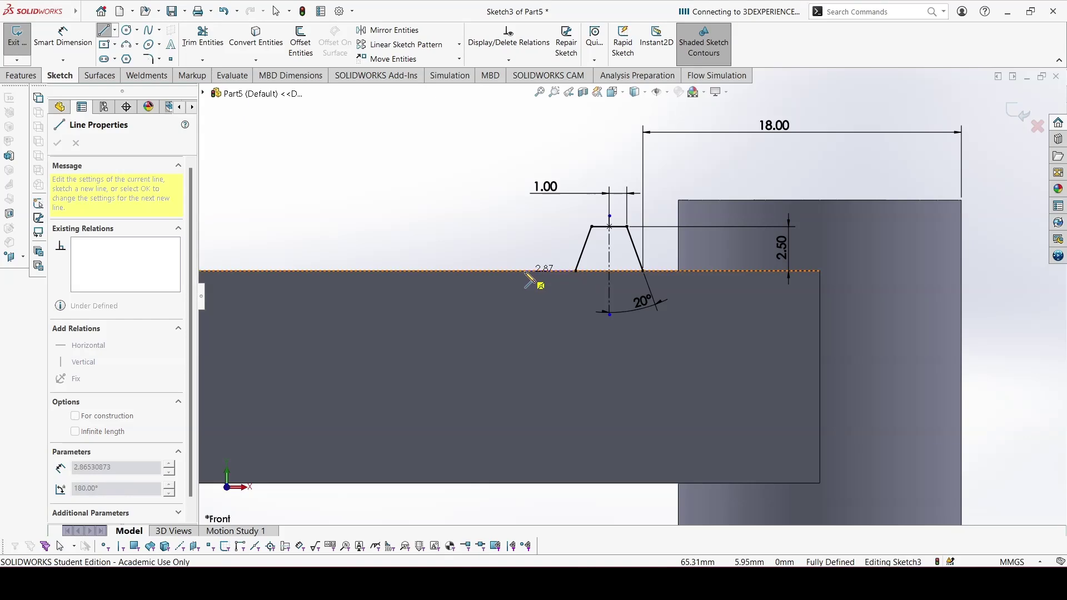
{"action": "left_click", "coordinate": [526, 270]}
{"action": "key", "text": "Escape"}
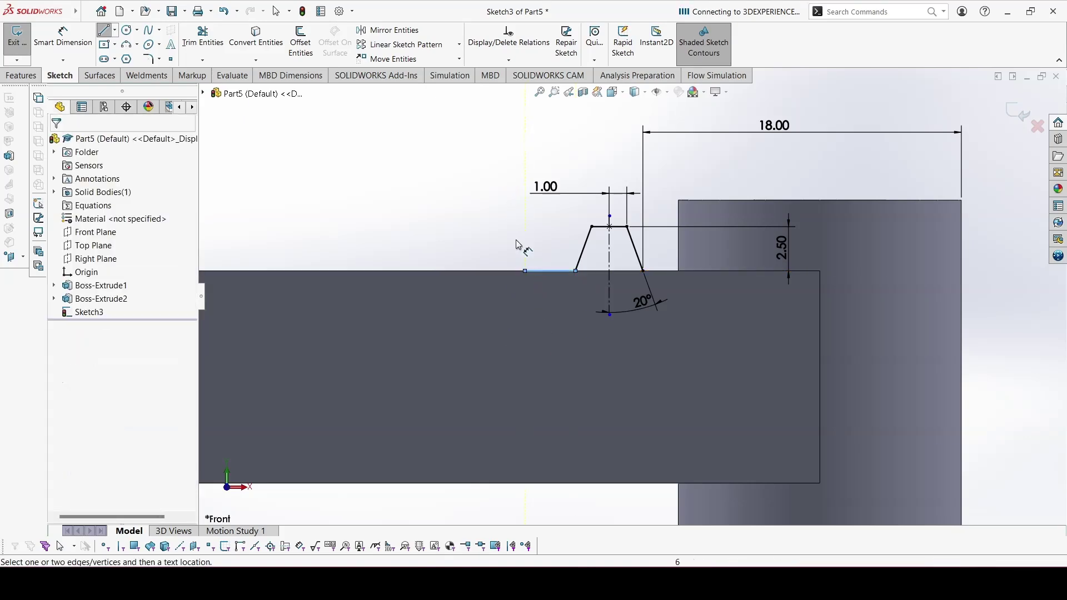
Step: Dimension the horizontal distance from the base line's free end to the tooth's opposite base corner to 6 mm
{"action": "key", "text": "d"}
{"action": "left_click", "coordinate": [525, 271]}
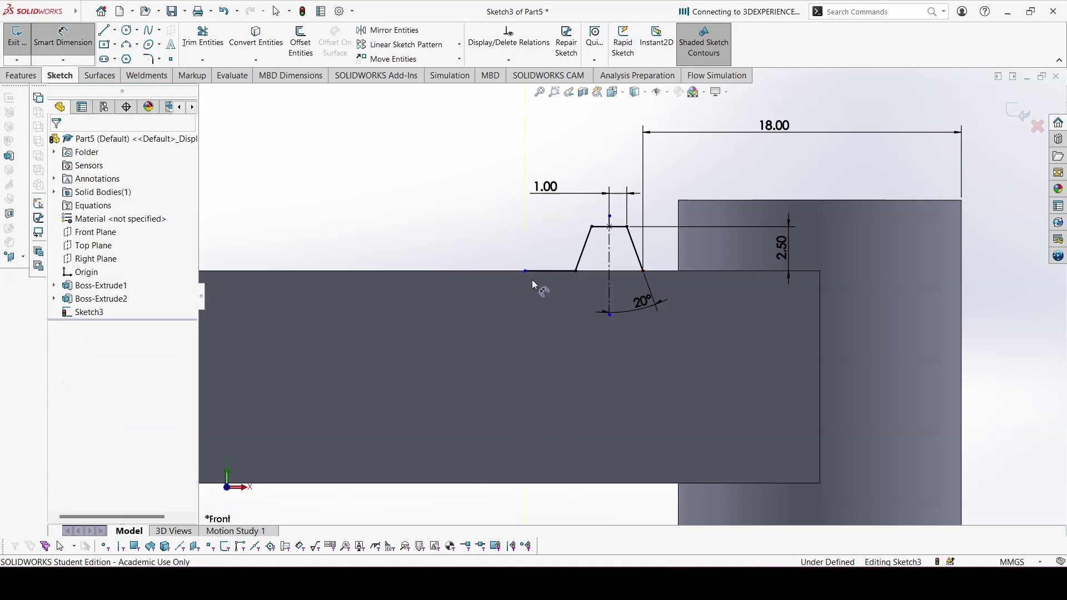
{"action": "left_click", "coordinate": [643, 272]}
{"action": "left_click", "coordinate": [483, 229]}
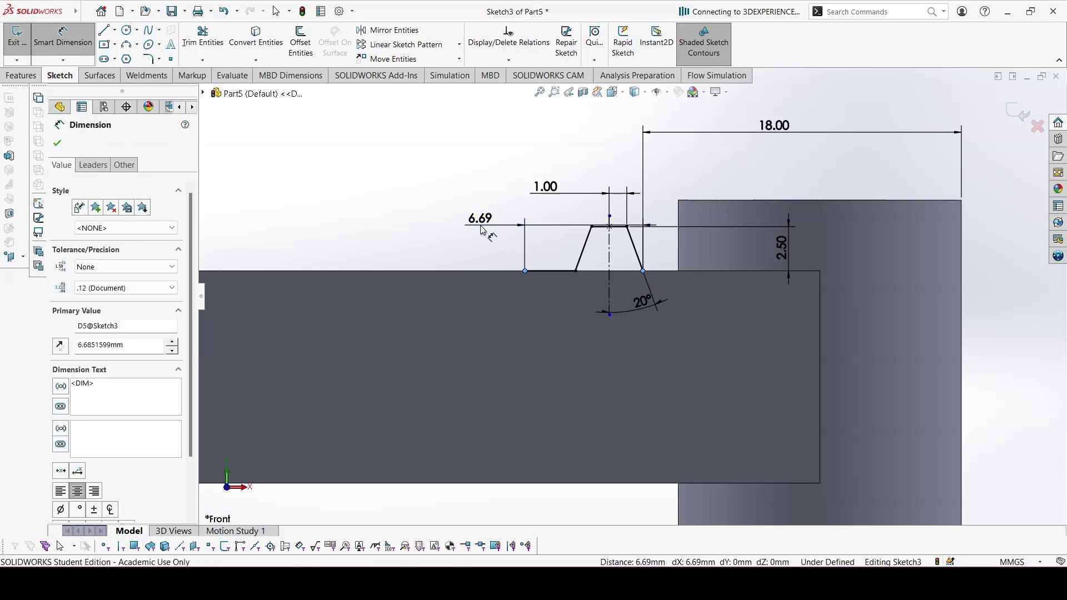
{"action": "type", "text": "6"}
{"action": "key", "text": "Return"}
{"action": "key", "text": "Escape"}
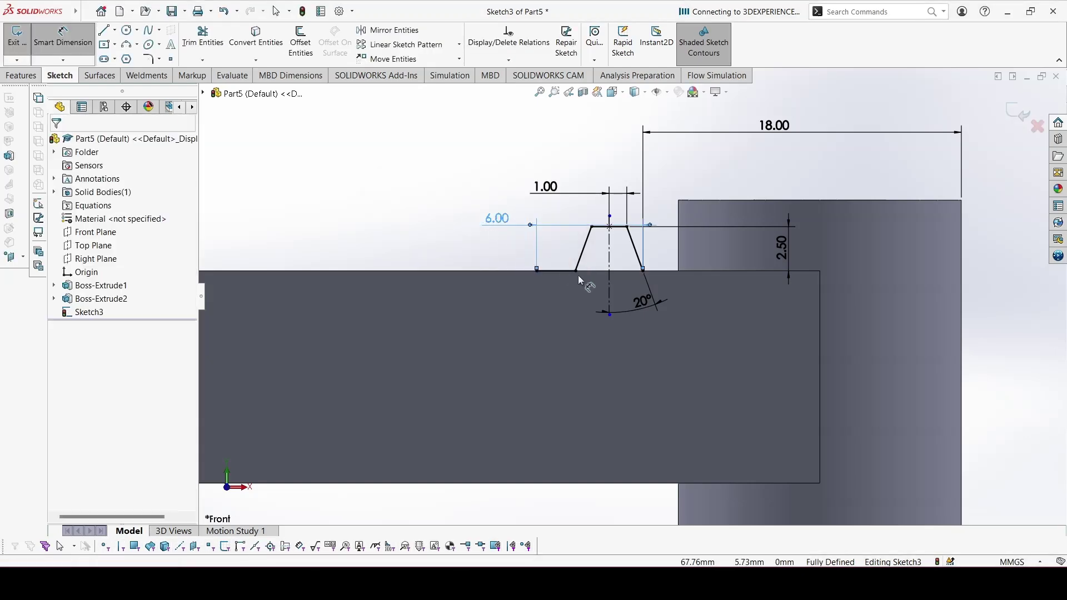
{"action": "key", "text": "Escape"}
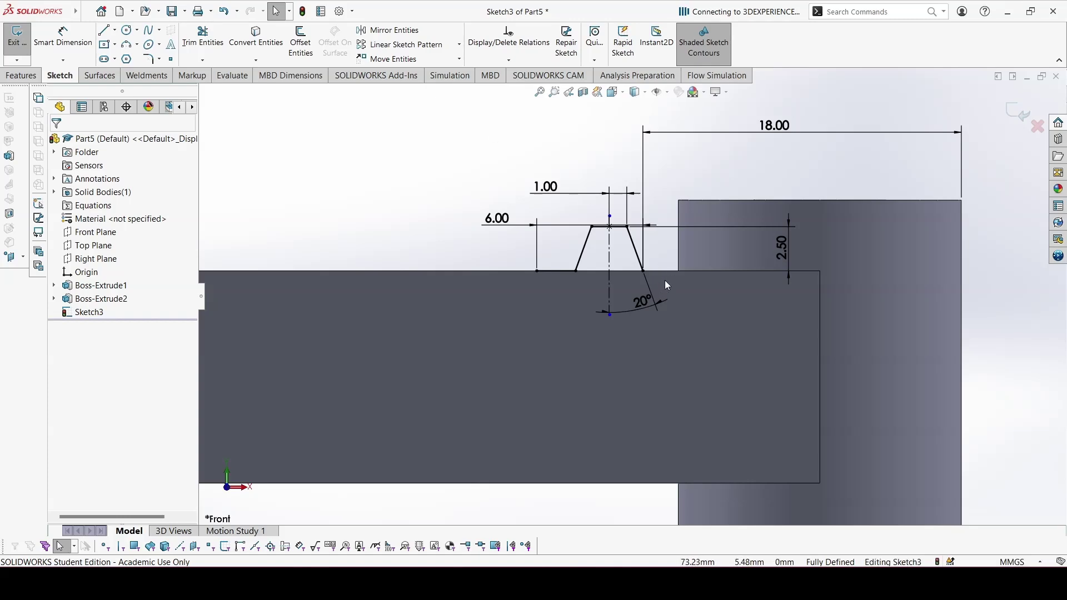
Step: Create a linear sketch pattern of the whole tooth profile along the reversed X-axis with 24 instances spaced 6 mm apart
{"action": "left_click_drag", "start_coordinate": [669, 284], "coordinate": [531, 222]}
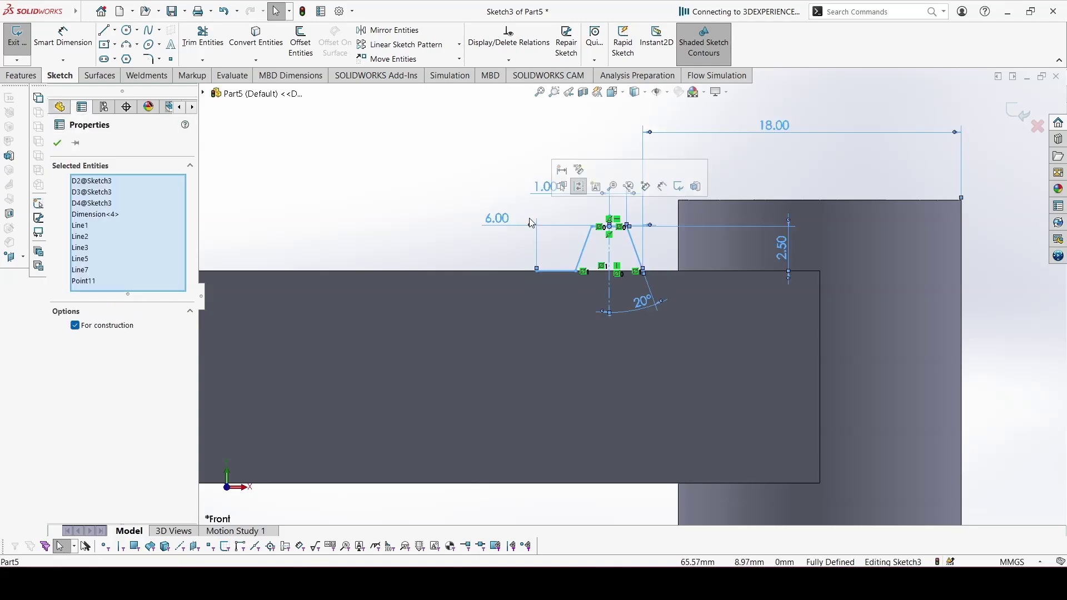
{"action": "left_click", "coordinate": [421, 48]}
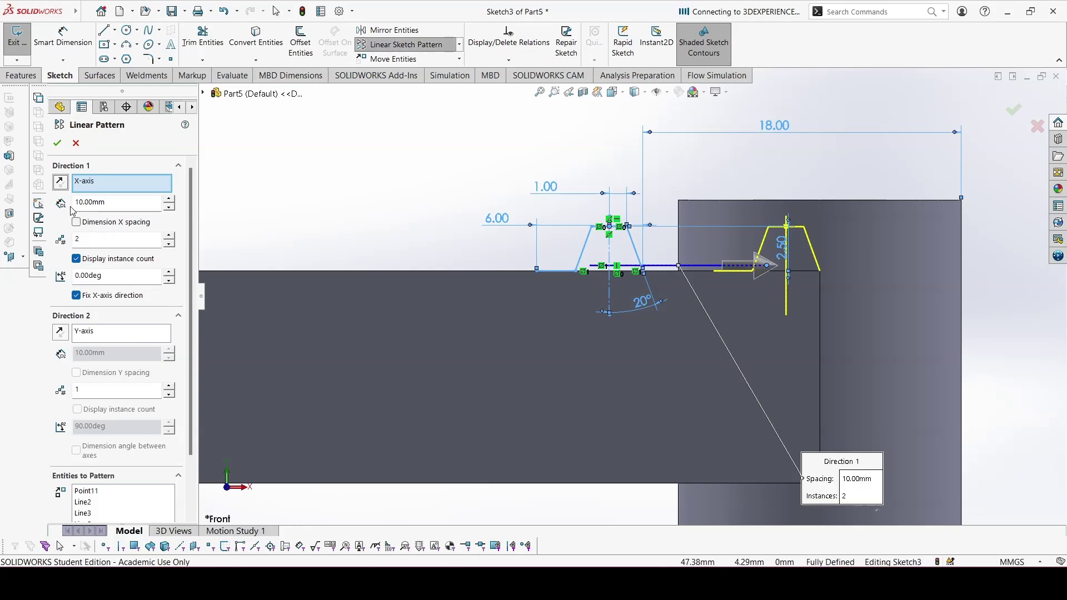
{"action": "left_click", "coordinate": [60, 186]}
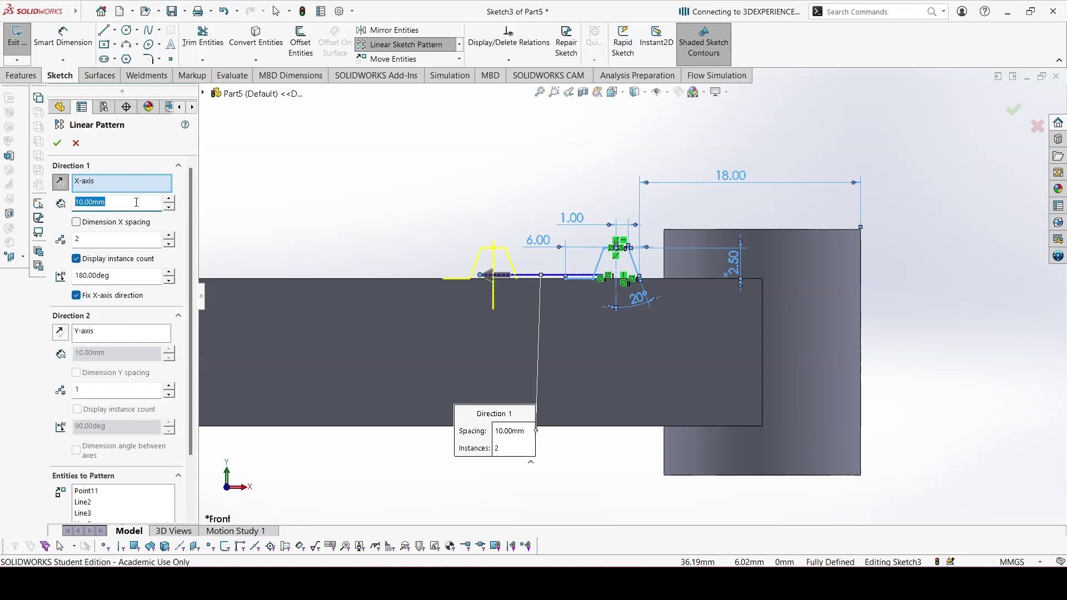
{"action": "type", "text": "6"}
{"action": "key", "text": "Return"}
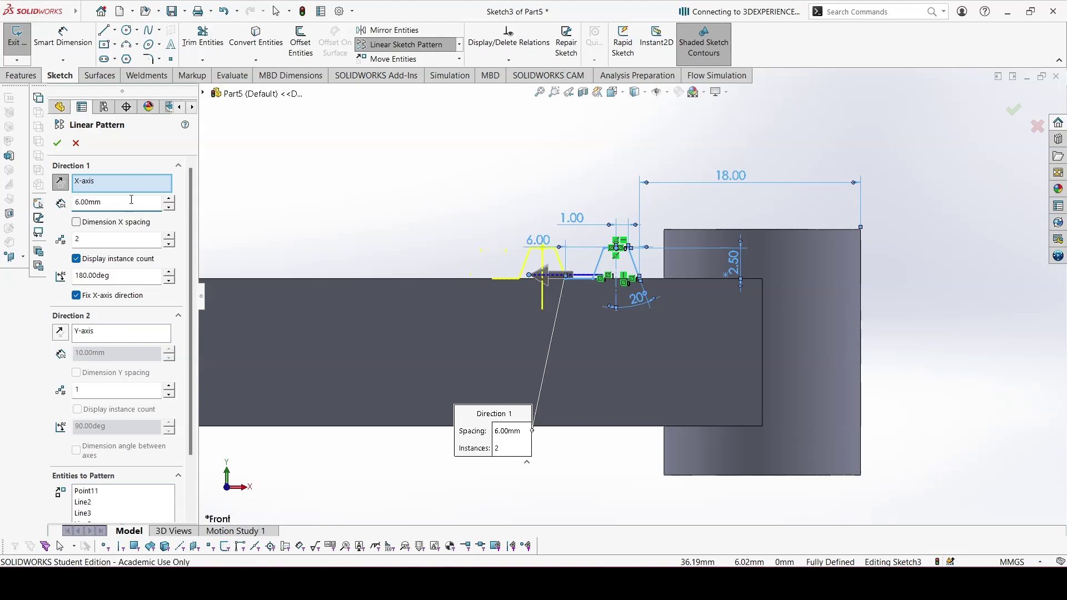
{"action": "left_click", "coordinate": [94, 240]}
{"action": "type", "text": "4"}
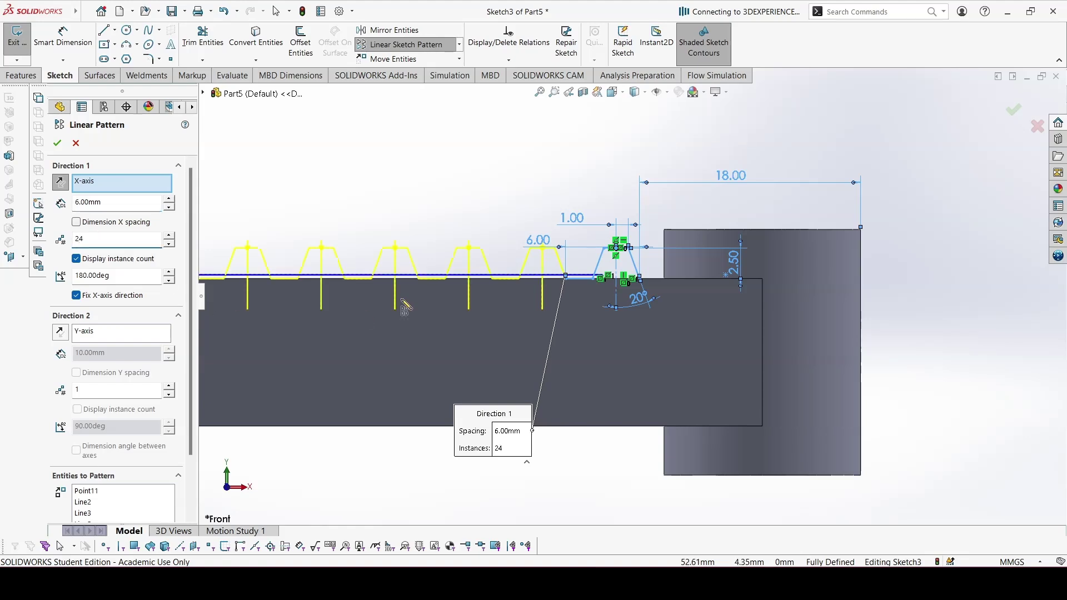
{"action": "scroll", "coordinate": [405, 305], "scroll_direction": "up", "scroll_amount": 5}
{"action": "key", "text": "f"}
{"action": "scroll", "coordinate": [500, 302], "scroll_direction": "down", "scroll_amount": 1}
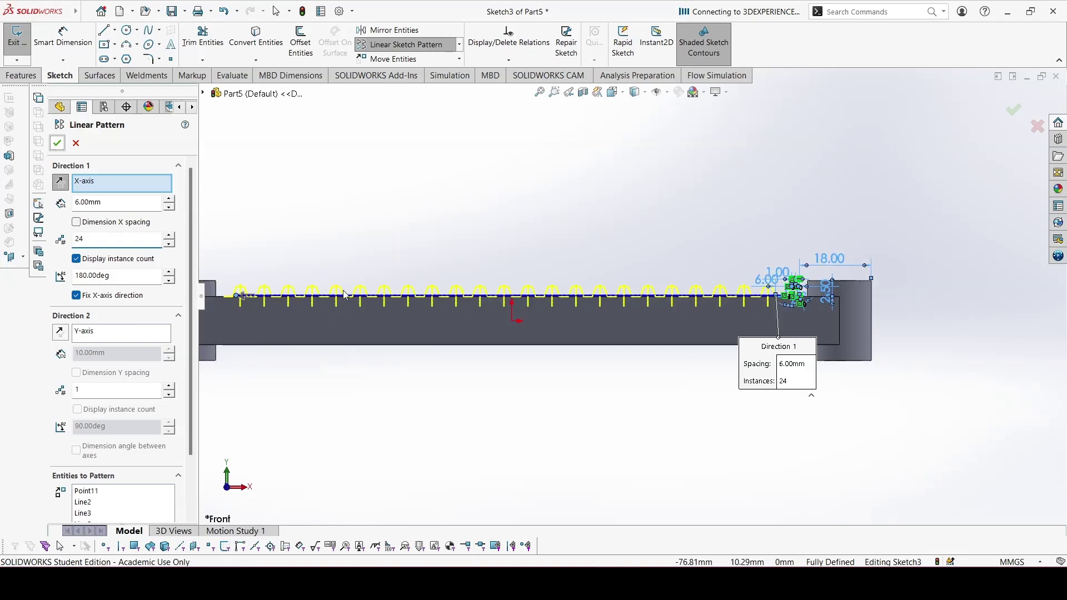
Step: Trim the leftover base line beyond the last tooth and close the profile with lines down both ends and along the bar's lower edge
{"action": "scroll", "coordinate": [338, 307], "scroll_direction": "down", "scroll_amount": 5}
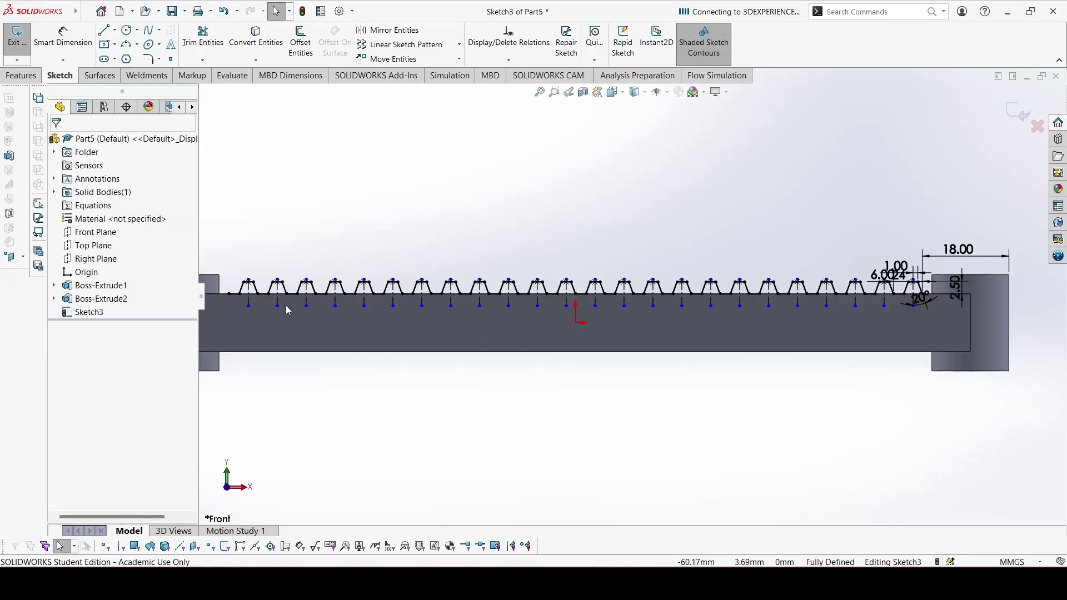
{"action": "left_click", "coordinate": [202, 38]}
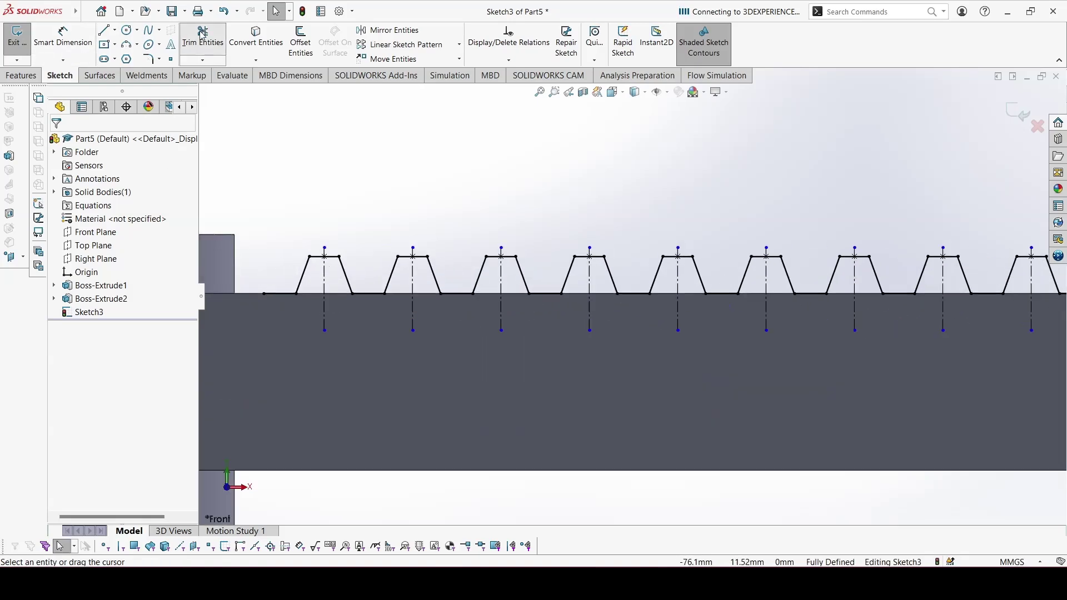
{"action": "left_click", "coordinate": [104, 30]}
{"action": "left_click", "coordinate": [296, 293]}
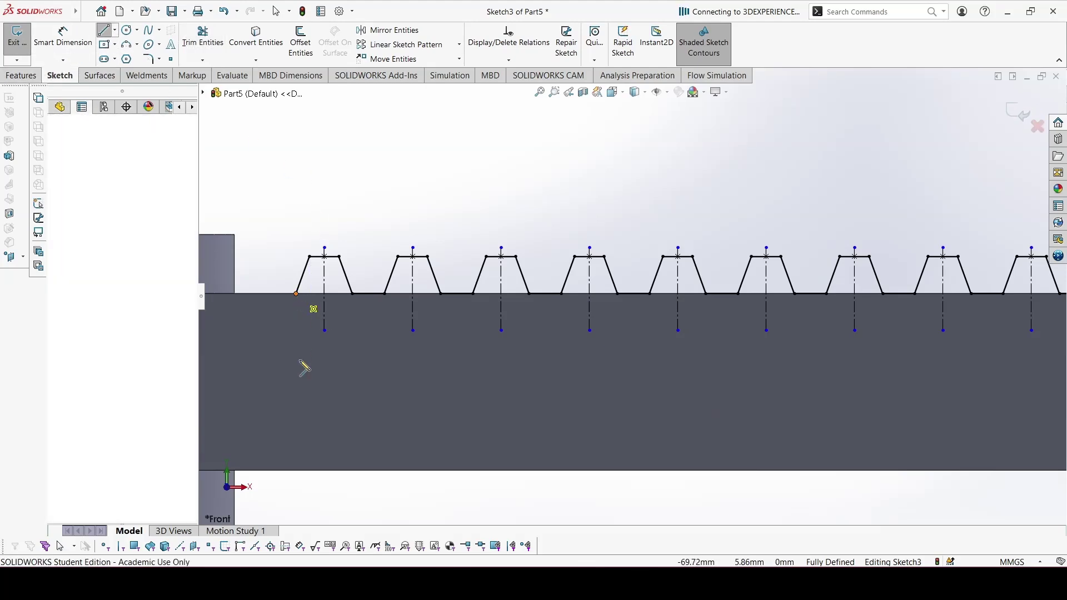
{"action": "left_click", "coordinate": [296, 471]}
{"action": "scroll", "coordinate": [655, 461], "scroll_direction": "up", "scroll_amount": 4}
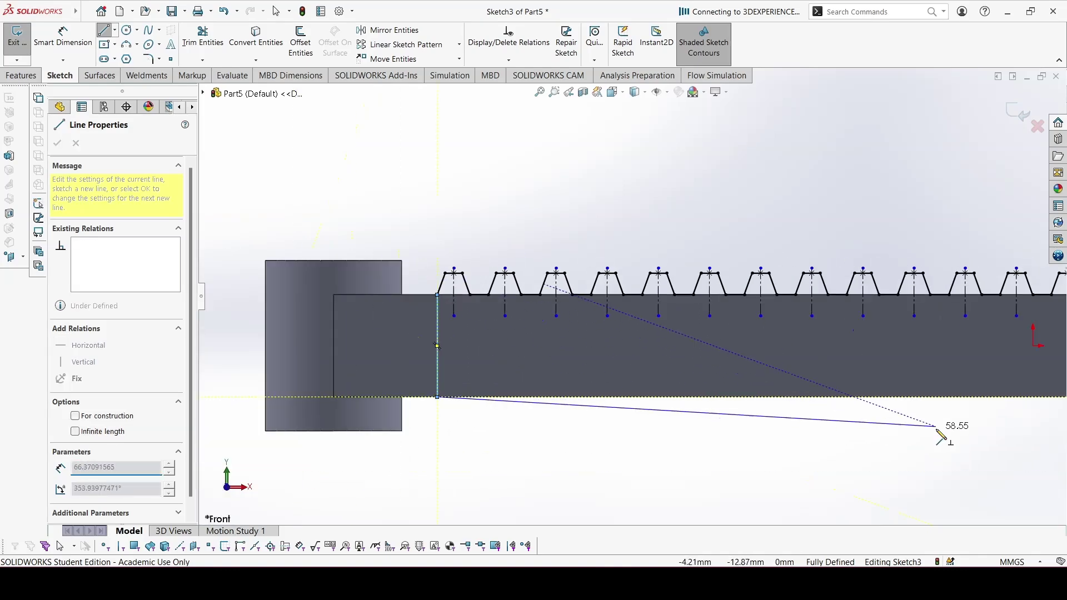
{"action": "scroll", "coordinate": [1043, 336], "scroll_direction": "down", "scroll_amount": 2}
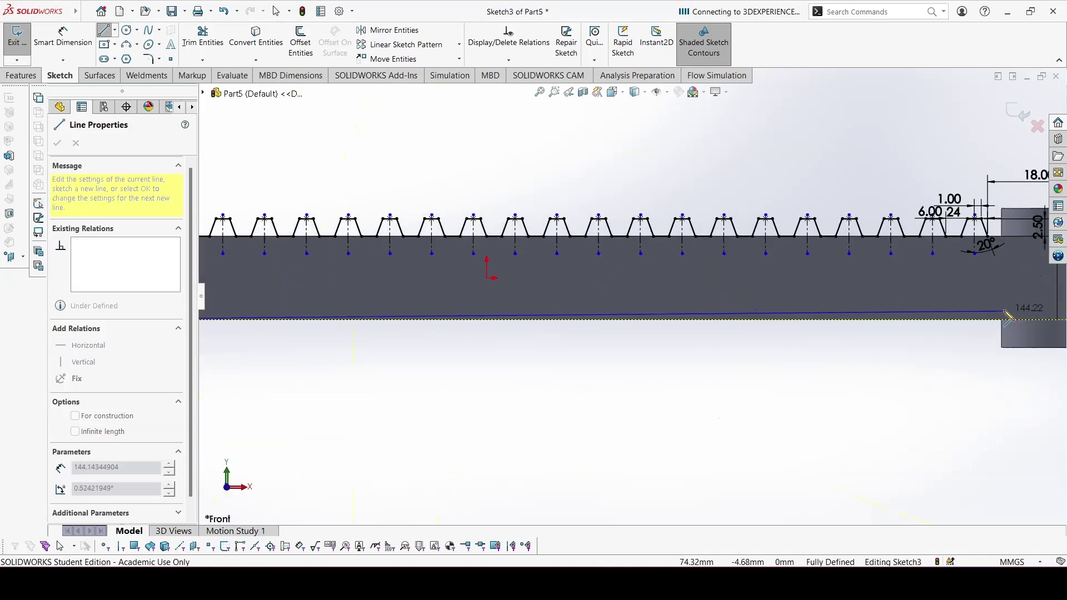
{"action": "left_click", "coordinate": [988, 320]}
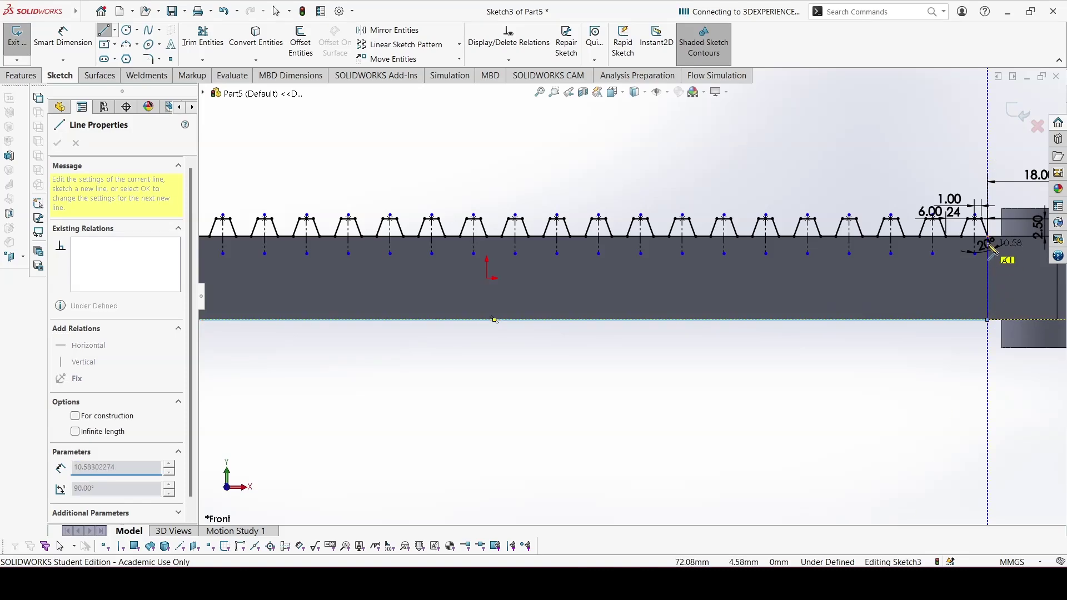
{"action": "left_click", "coordinate": [988, 236]}
{"action": "key", "text": "Escape"}
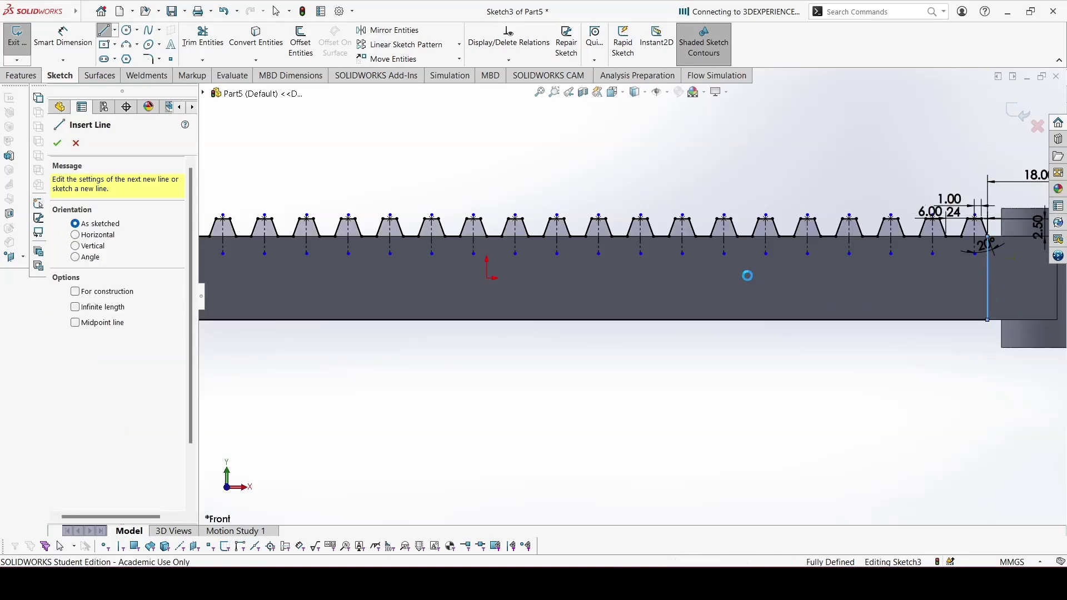
{"action": "key", "text": "Escape"}
Step: Extrude the closed toothed profile as a boss with the Mid Plane end condition and a depth of 16 mm
{"action": "scroll", "coordinate": [704, 196], "scroll_direction": "up", "scroll_amount": 1}
{"action": "key", "text": "ctrl+7"}
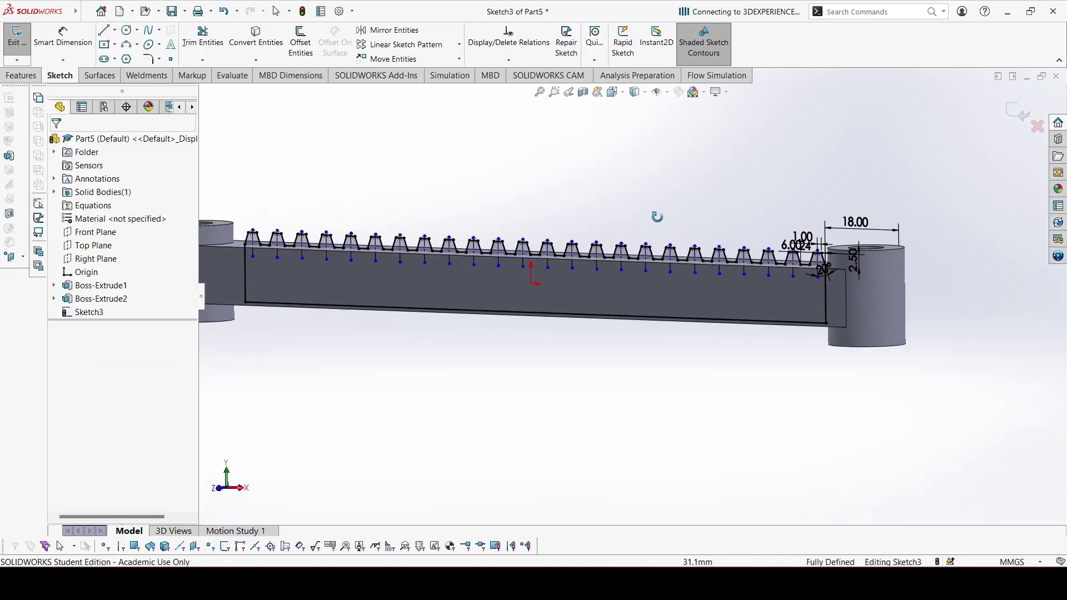
{"action": "left_click", "coordinate": [22, 76]}
{"action": "left_click", "coordinate": [22, 40]}
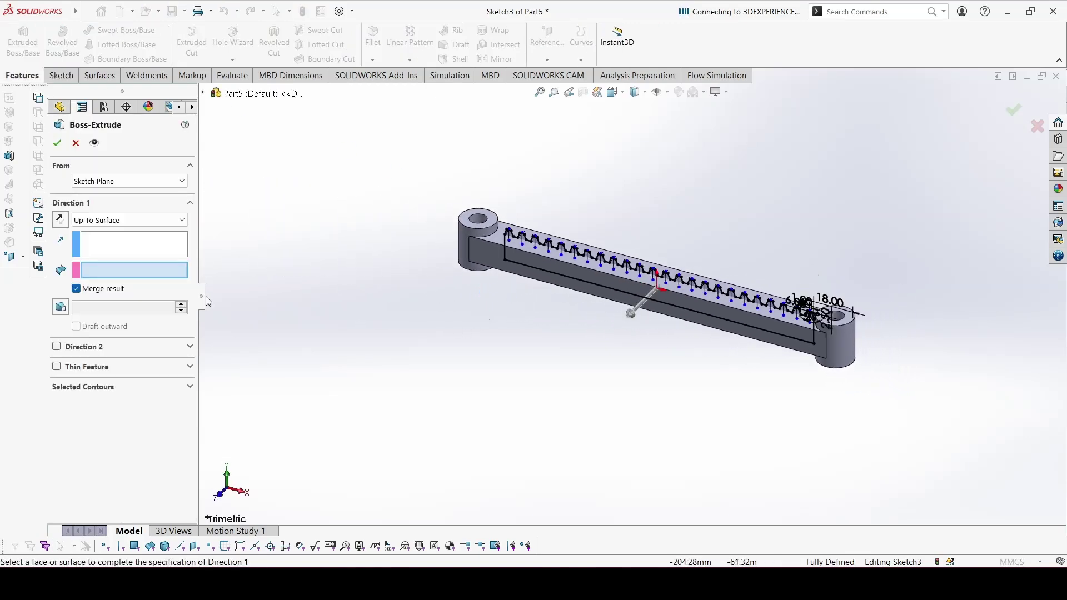
{"action": "left_click", "coordinate": [106, 221]}
{"action": "left_click", "coordinate": [105, 289]}
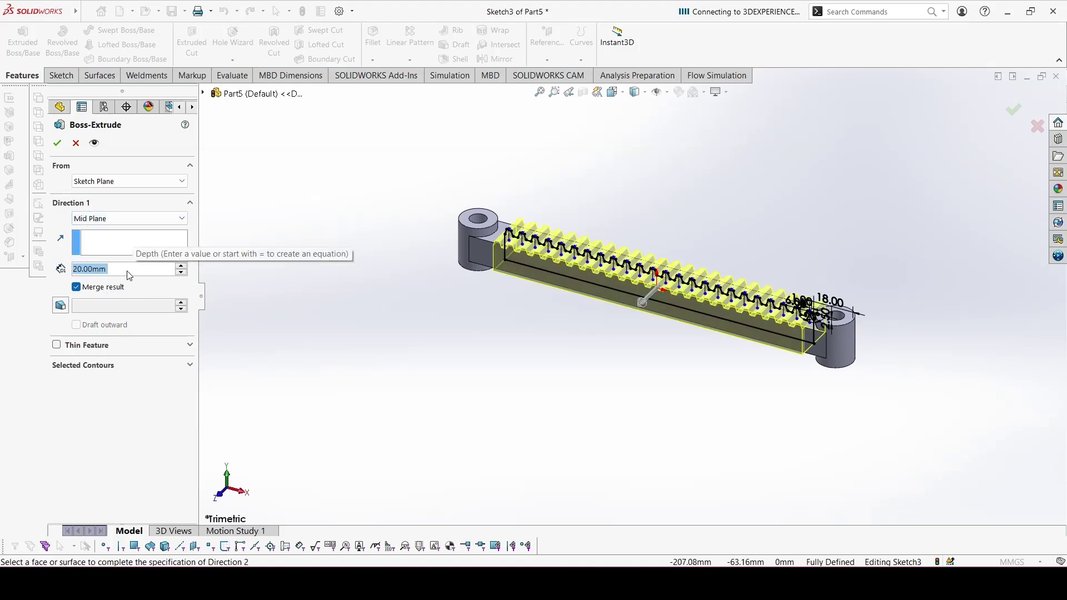
{"action": "type", "text": "16"}
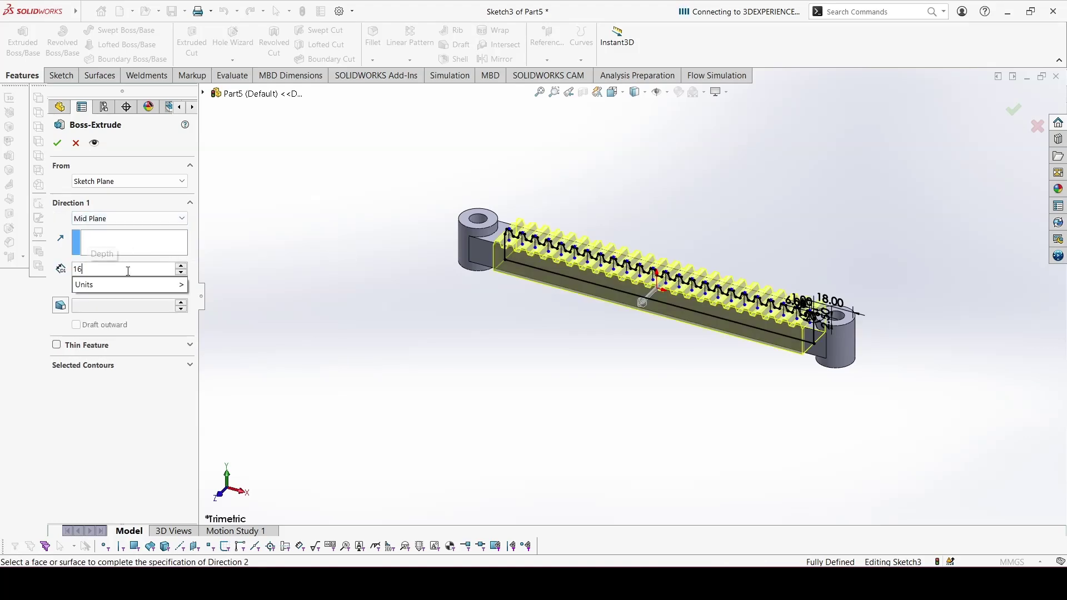
{"action": "key", "text": "Return"}
{"action": "key", "text": "Return"}
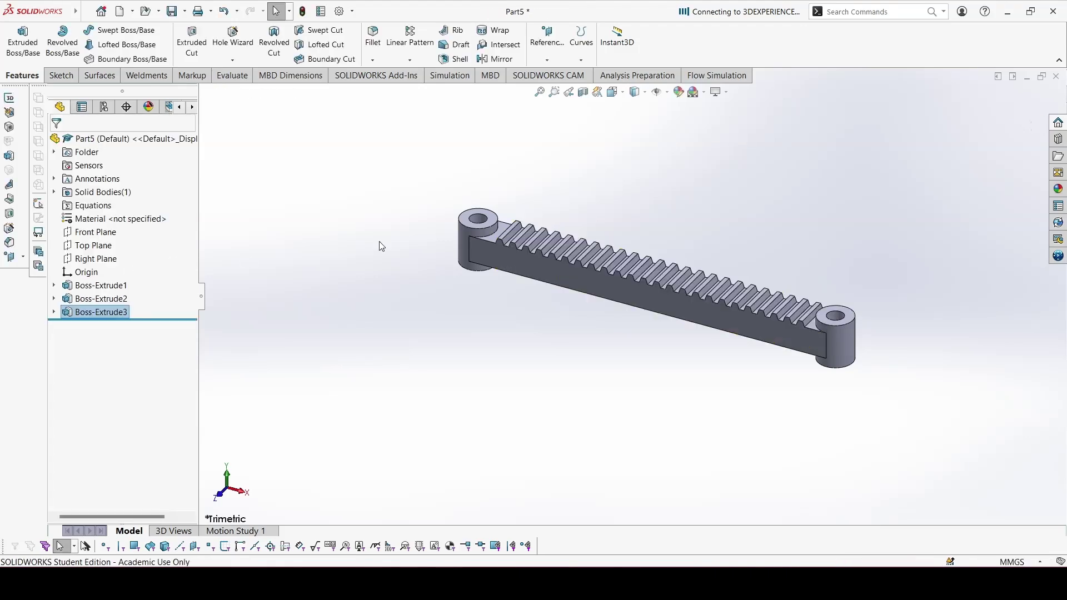
Step: Apply the Galvanized Steel material from the Steel category to the part
{"action": "middle_click_drag", "start_coordinate": [709, 352], "coordinate": [818, 292]}
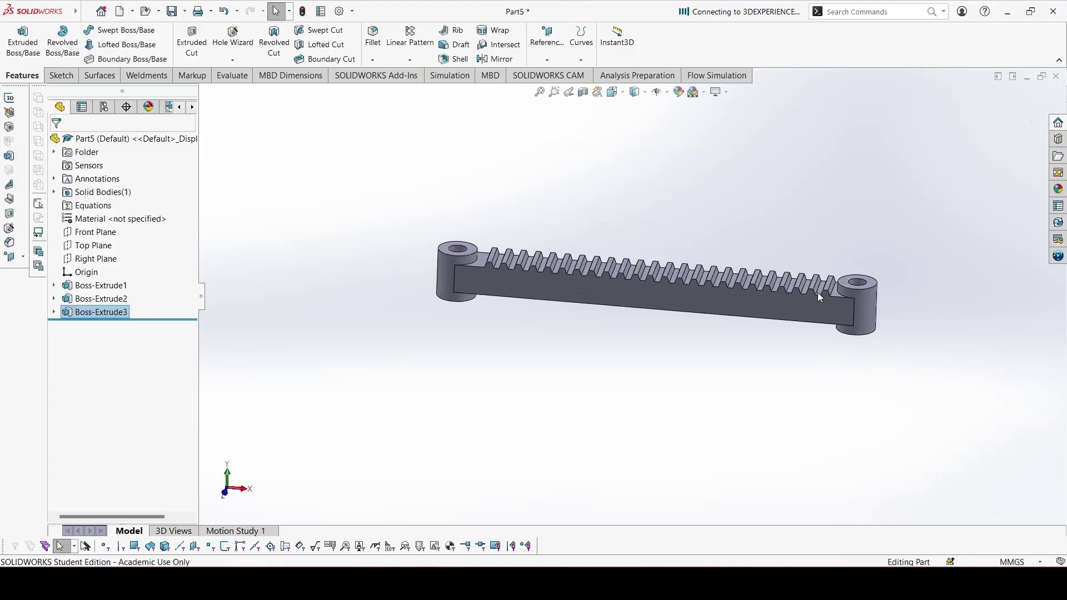
{"action": "scroll", "coordinate": [818, 292], "scroll_direction": "down", "scroll_amount": 5}
{"action": "scroll", "coordinate": [499, 261], "scroll_direction": "up", "scroll_amount": 3}
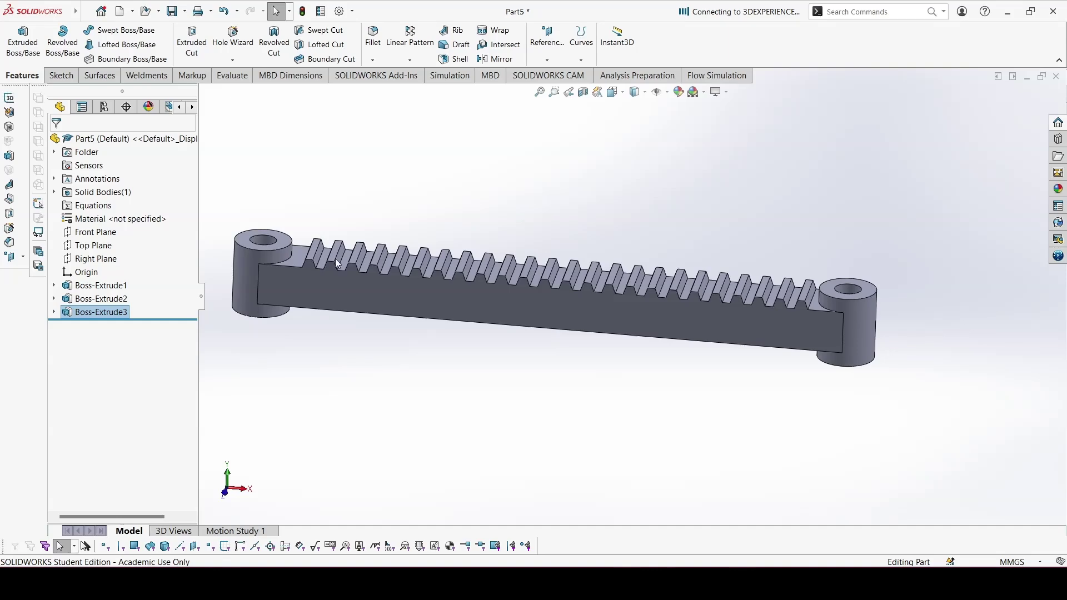
{"action": "right_click", "coordinate": [118, 220]}
{"action": "left_click", "coordinate": [373, 356]}
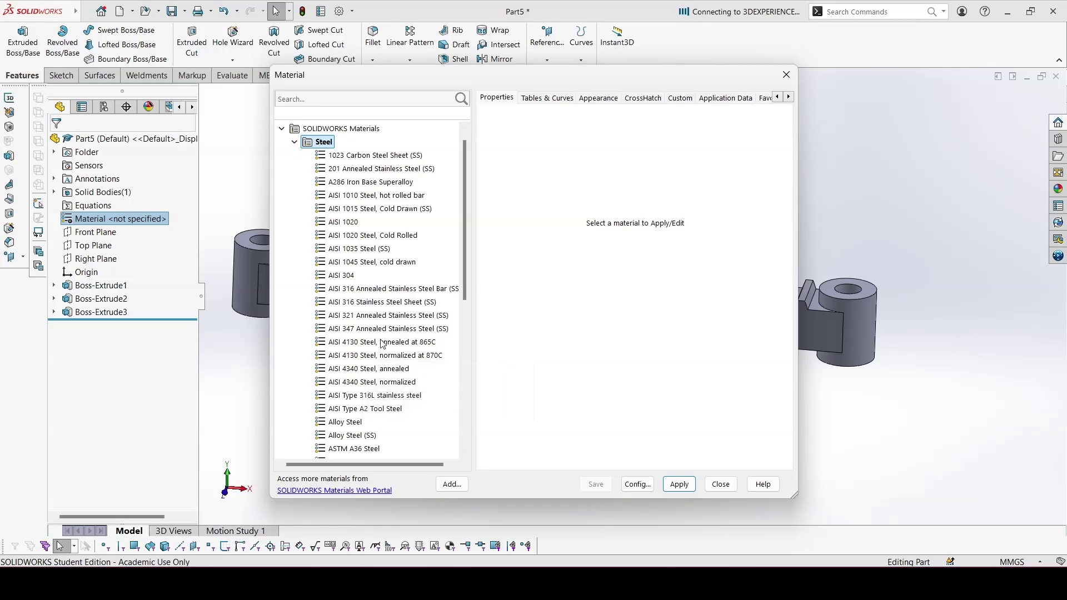
{"action": "scroll", "coordinate": [380, 341], "scroll_direction": "down", "scroll_amount": 3}
{"action": "left_click", "coordinate": [360, 383]}
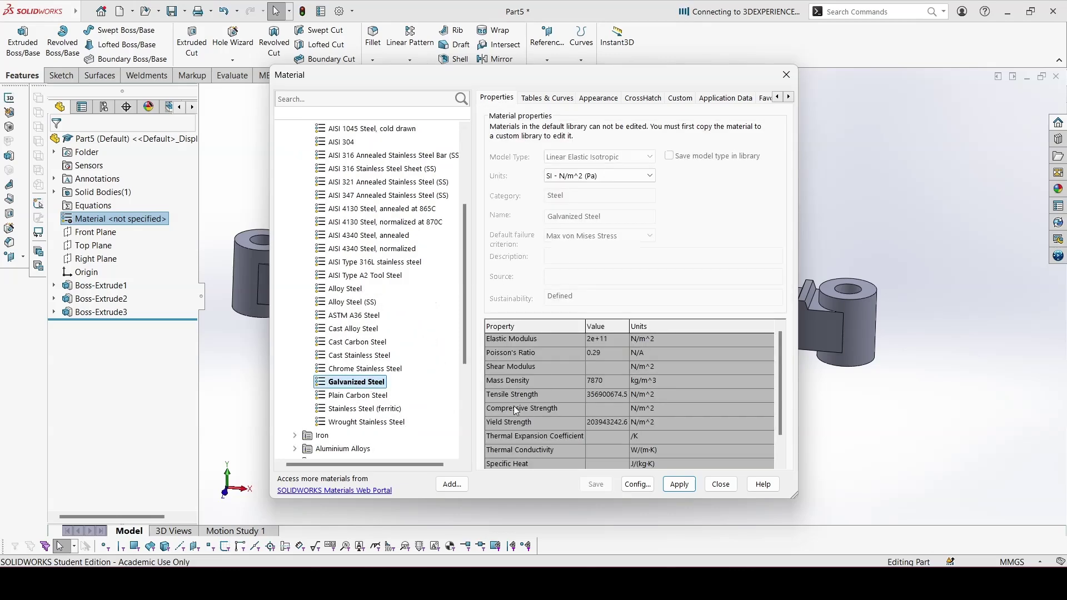
{"action": "left_click", "coordinate": [680, 485]}
{"action": "left_click", "coordinate": [721, 484]}
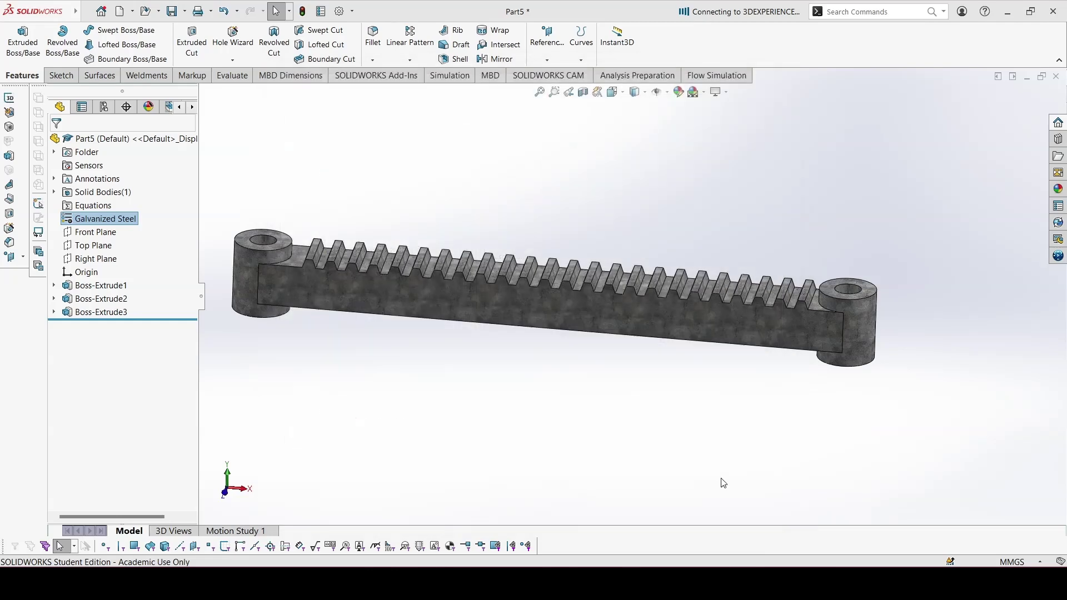
Step: Evaluate the part's mass properties and compare the mass with the Section C problem 1 answer in the browser's CSWA practice PDF
{"action": "left_click", "coordinate": [228, 75]}
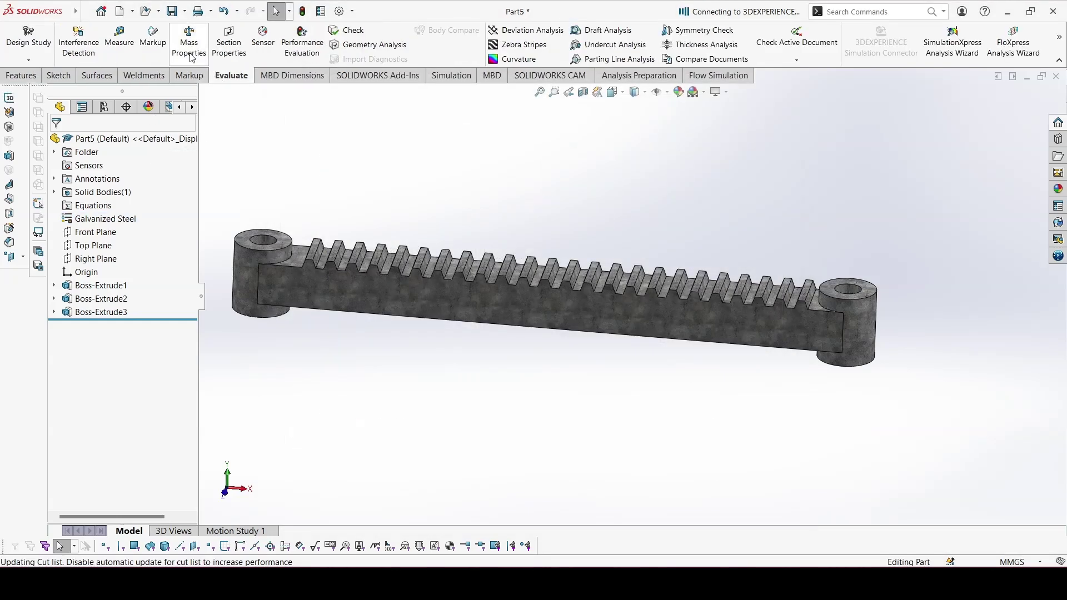
{"action": "left_click", "coordinate": [189, 45]}
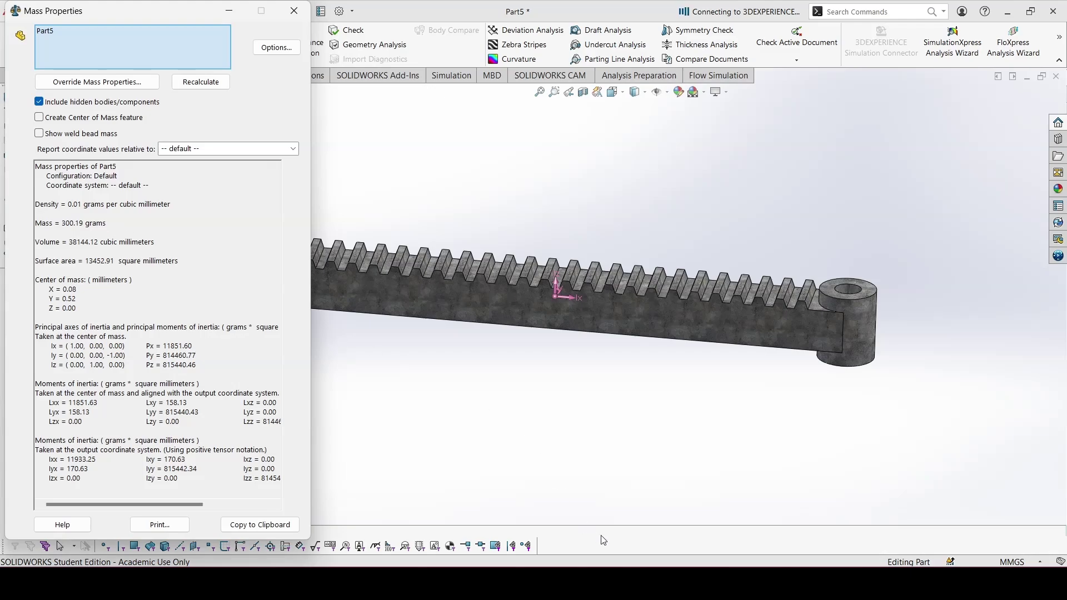
{"action": "key", "text": "alt+Tab"}
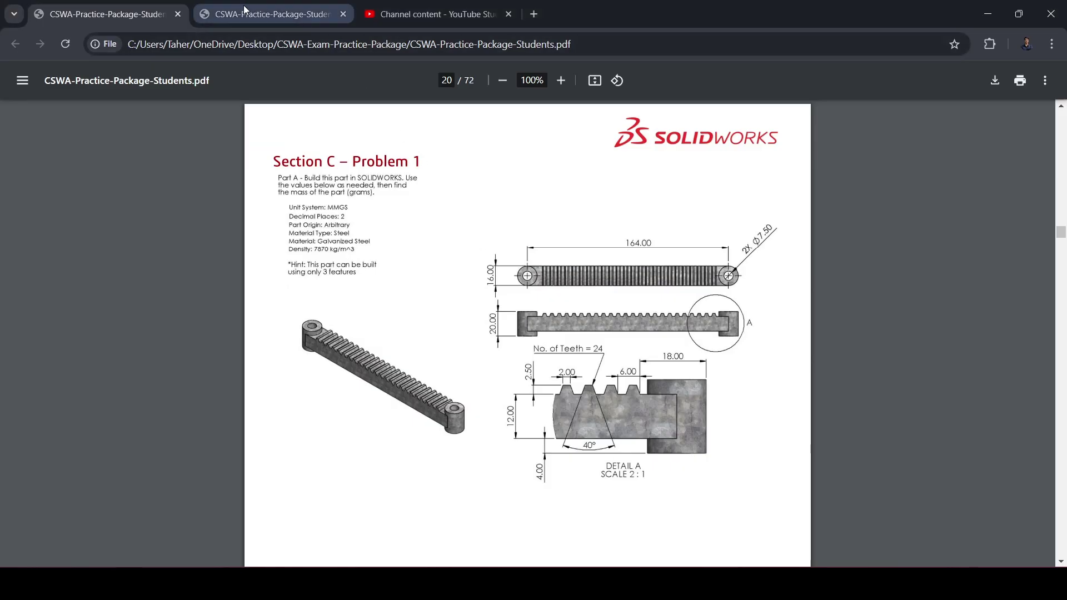
{"action": "left_click", "coordinate": [257, 16]}
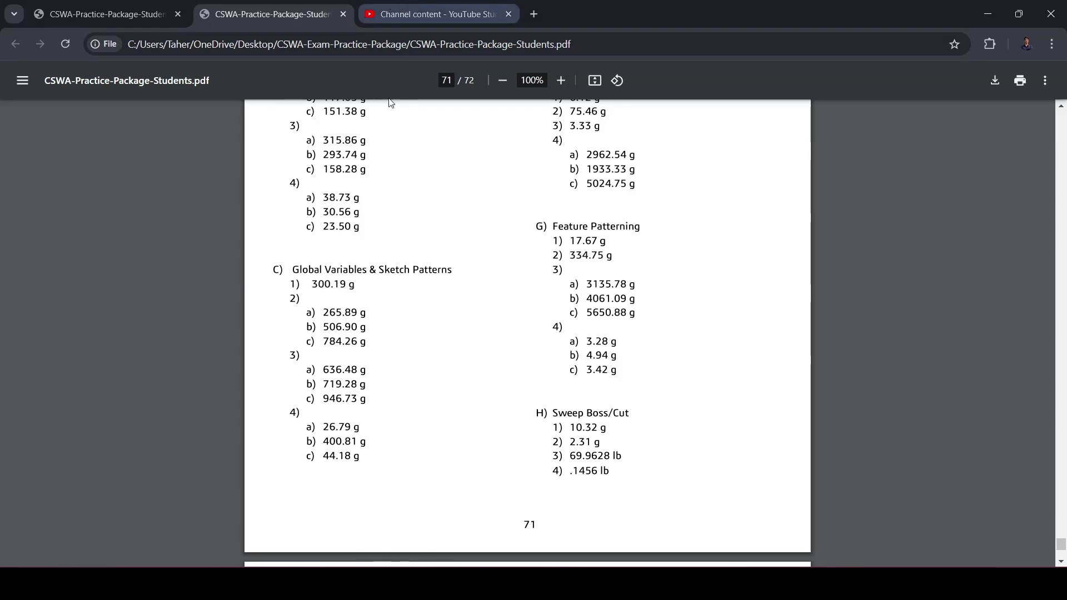
{"action": "key", "text": "alt+Tab"}
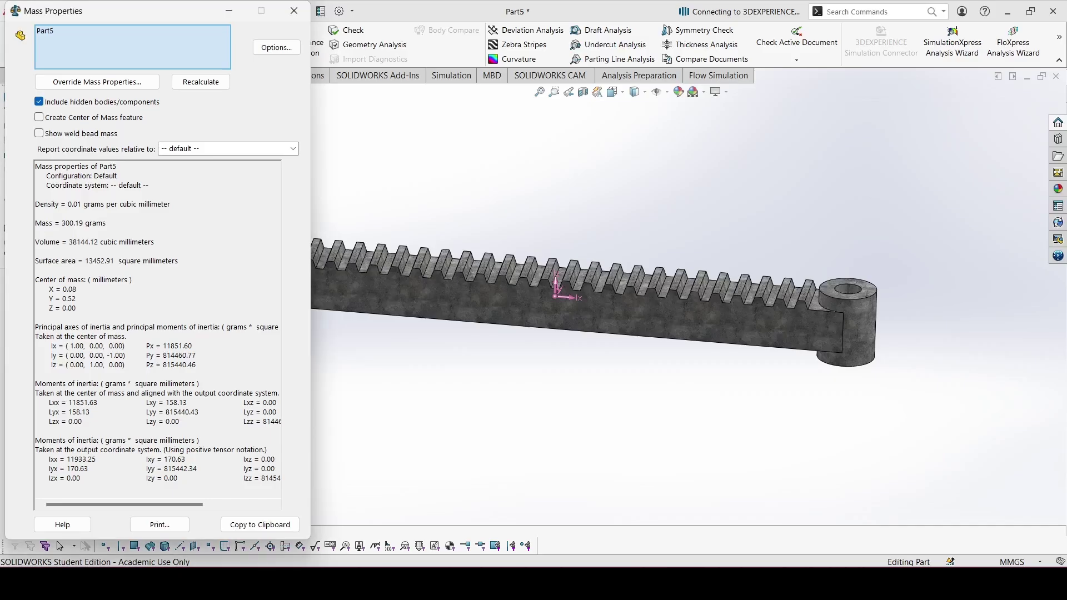
{"action": "left_click", "coordinate": [294, 11]}
{"action": "key", "text": "f"}
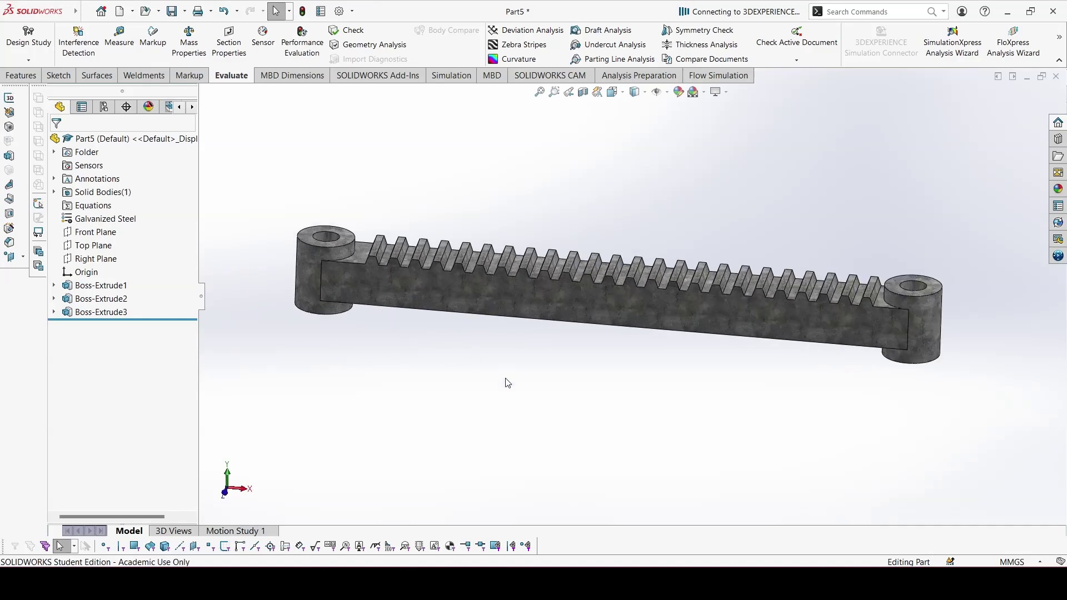